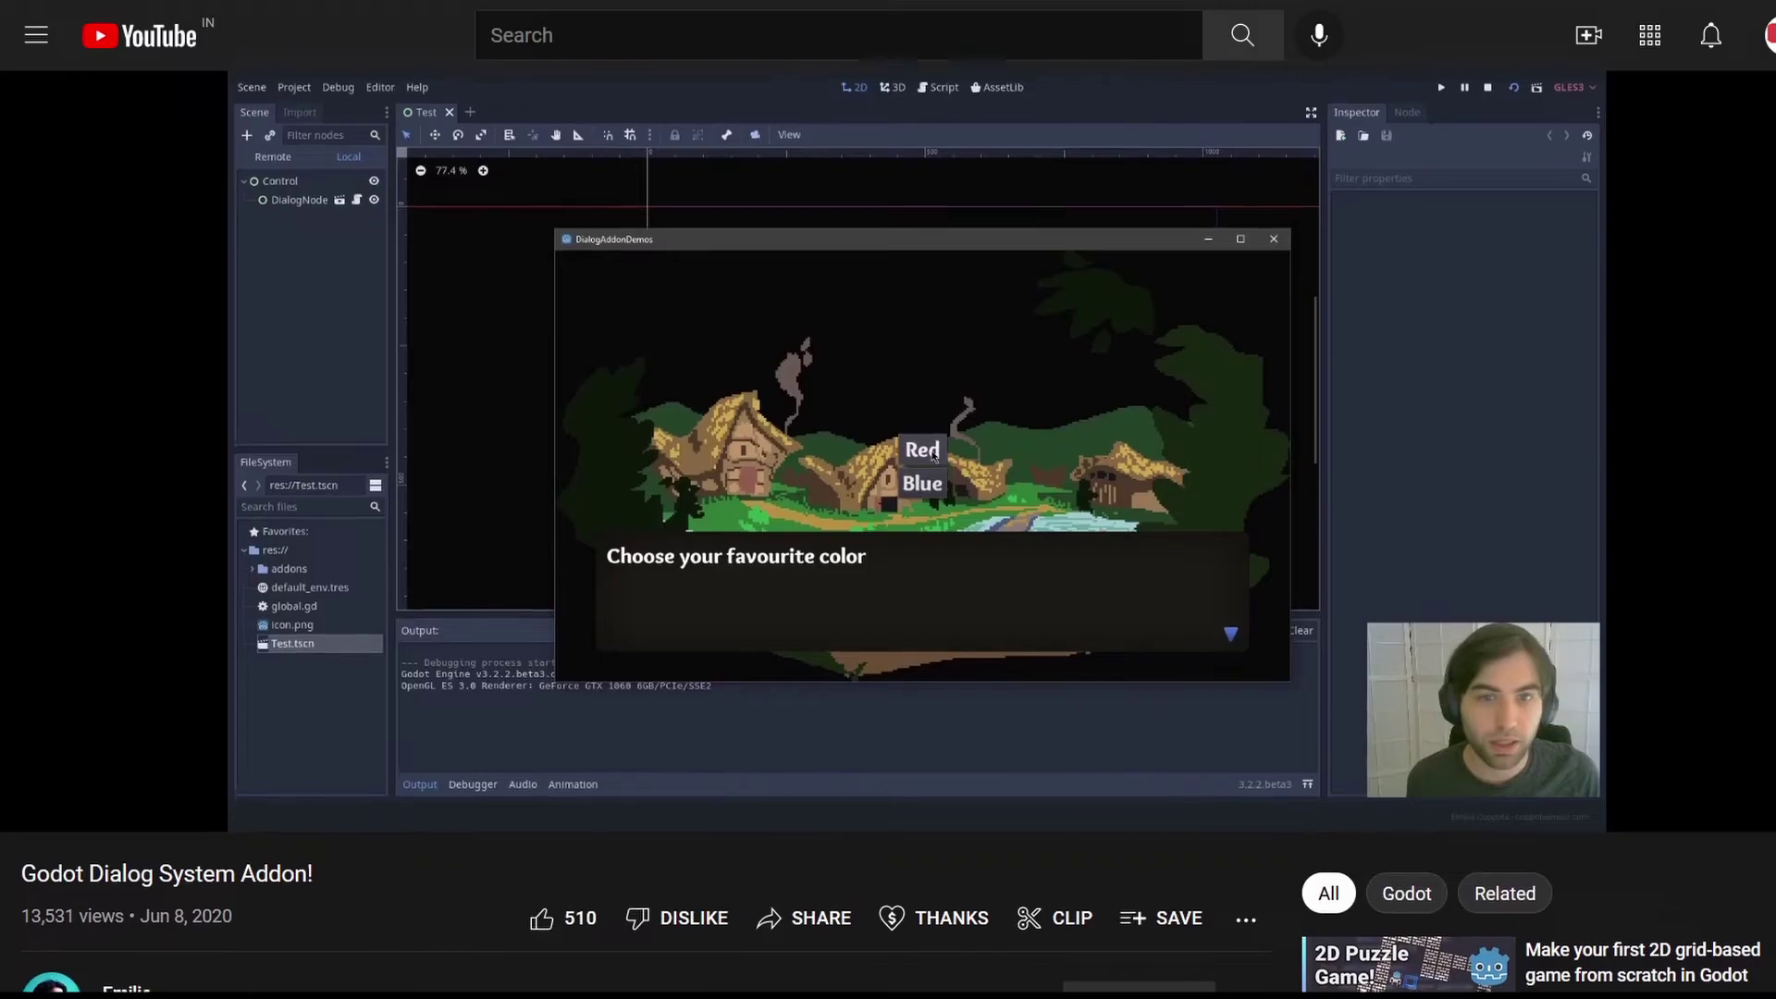
scroll(888, 556, "down", 1)
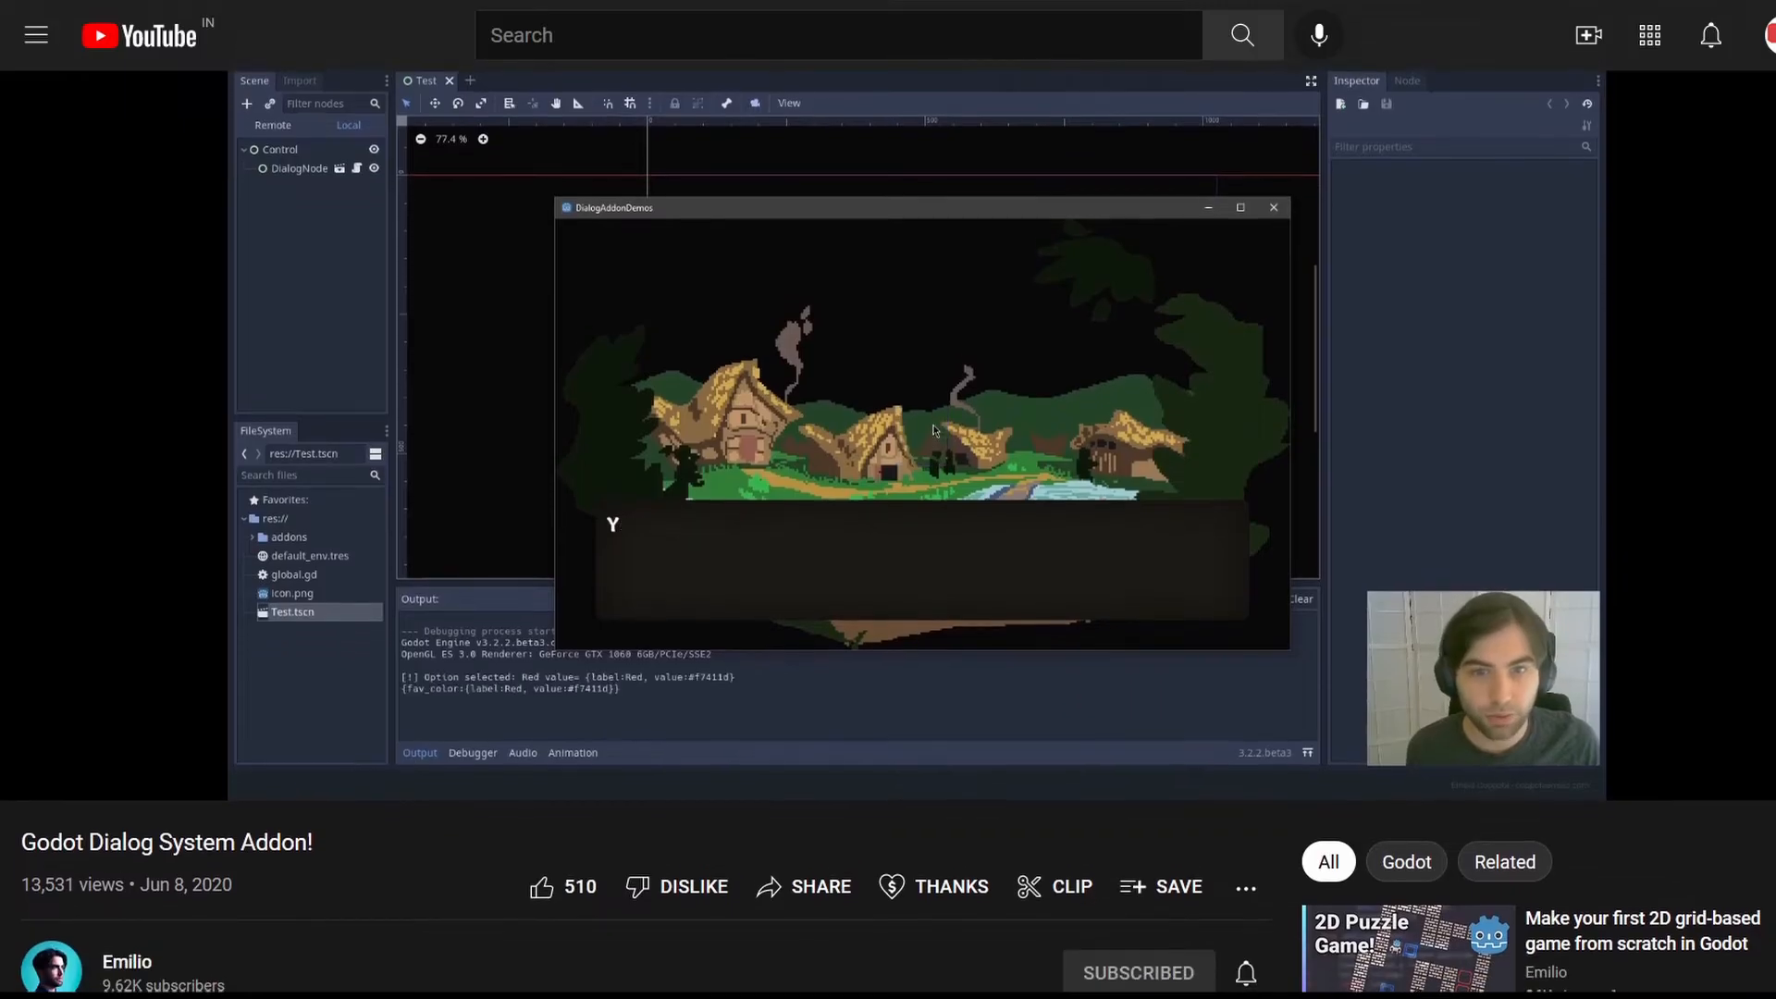
scroll(888, 556, "down", 1)
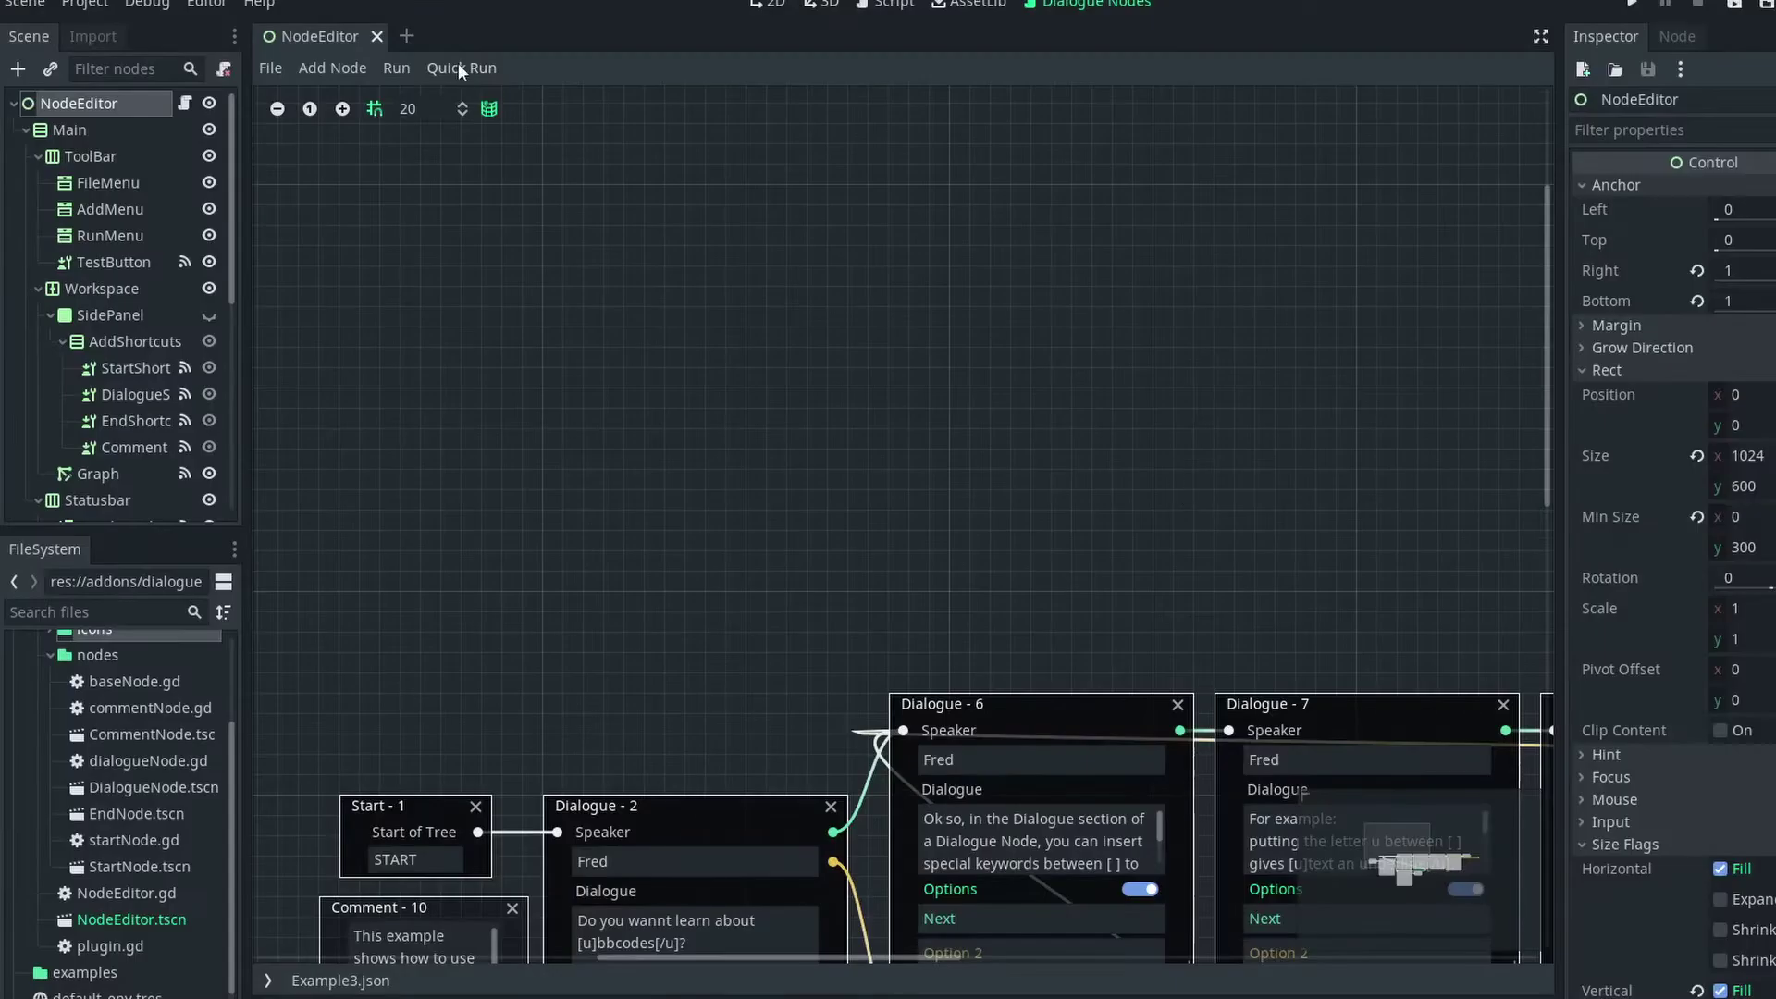
Step: Switch to the Godot ADD-ON JAM #1 announcement video and play it
left_click(480, 64)
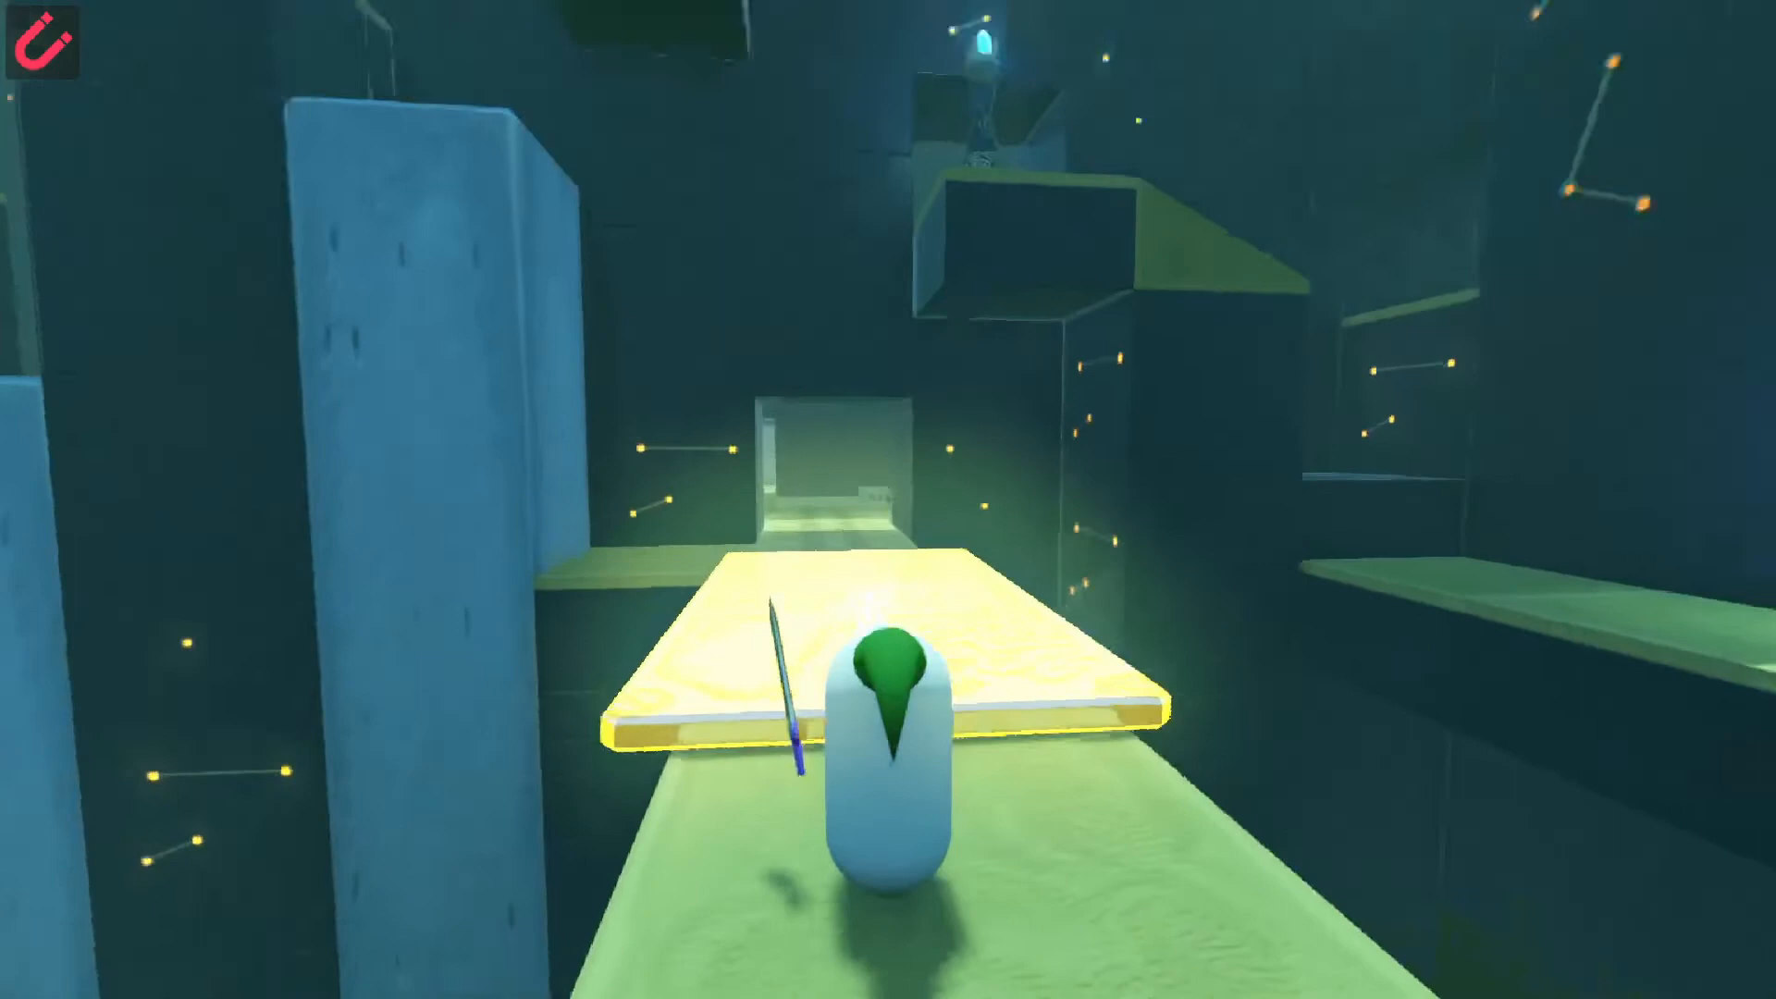
left_click(888, 500)
left_click(888, 500)
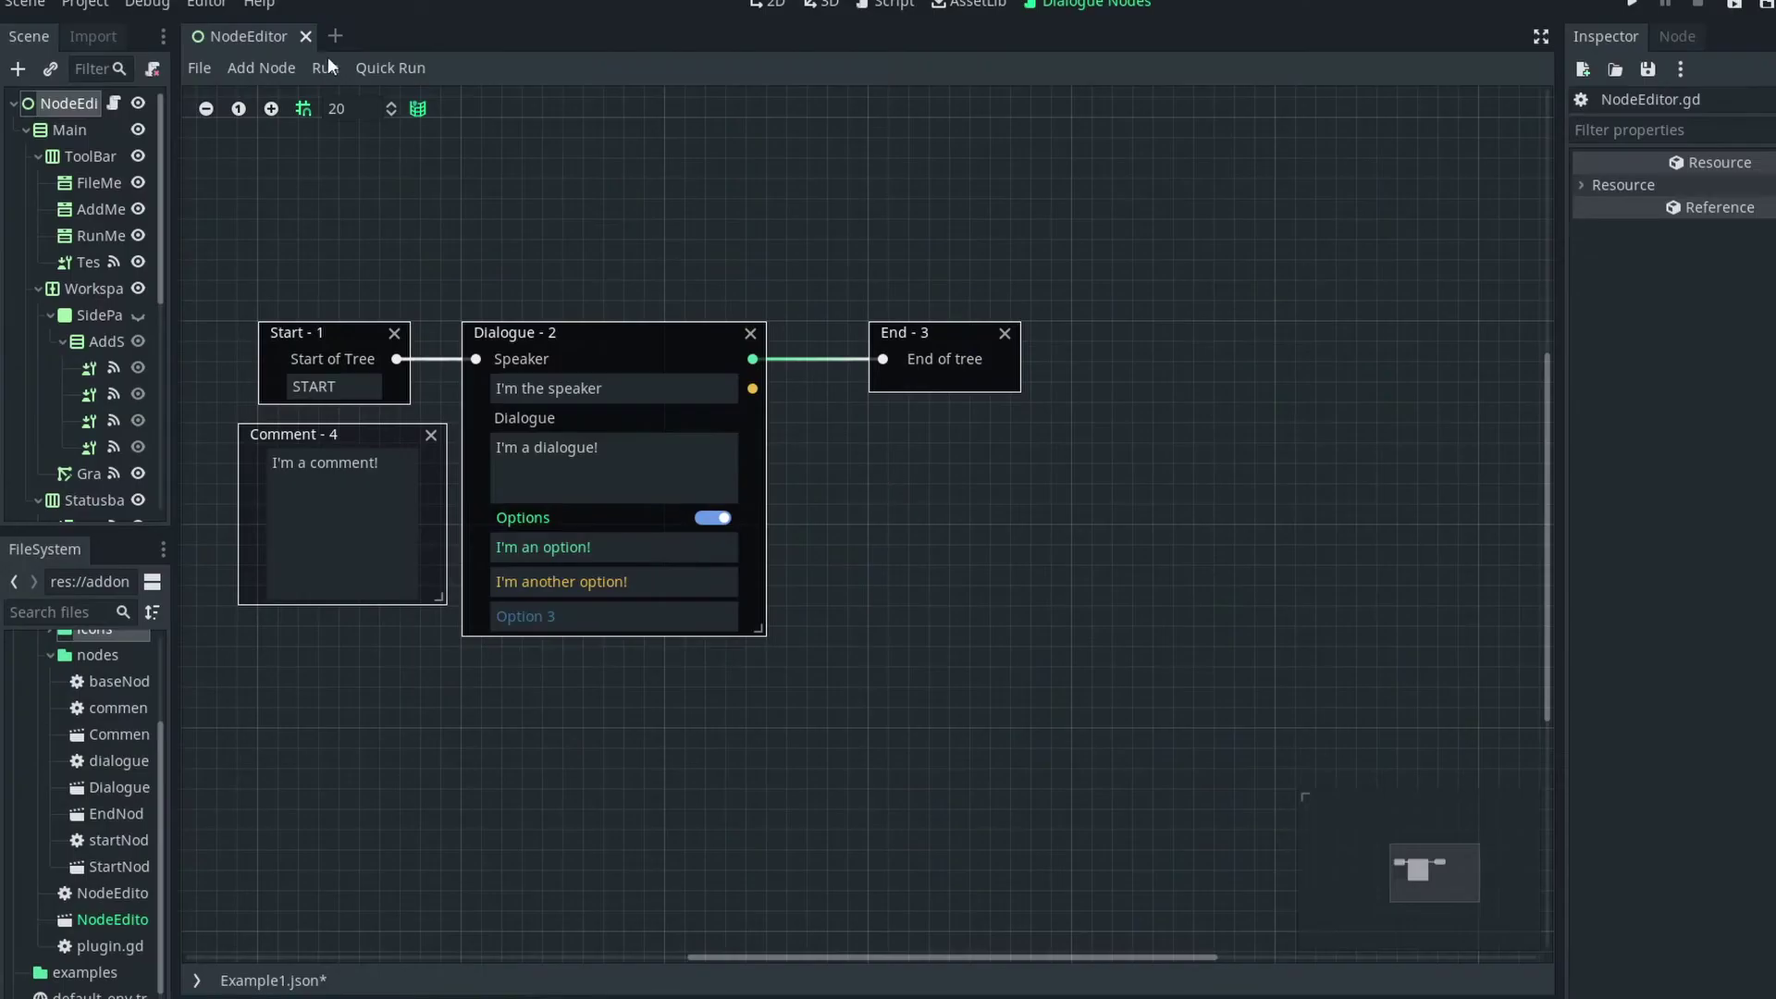
Step: Add a new Dialogue Node via Add Node and drag it off Dialogue - 2
left_click(267, 67)
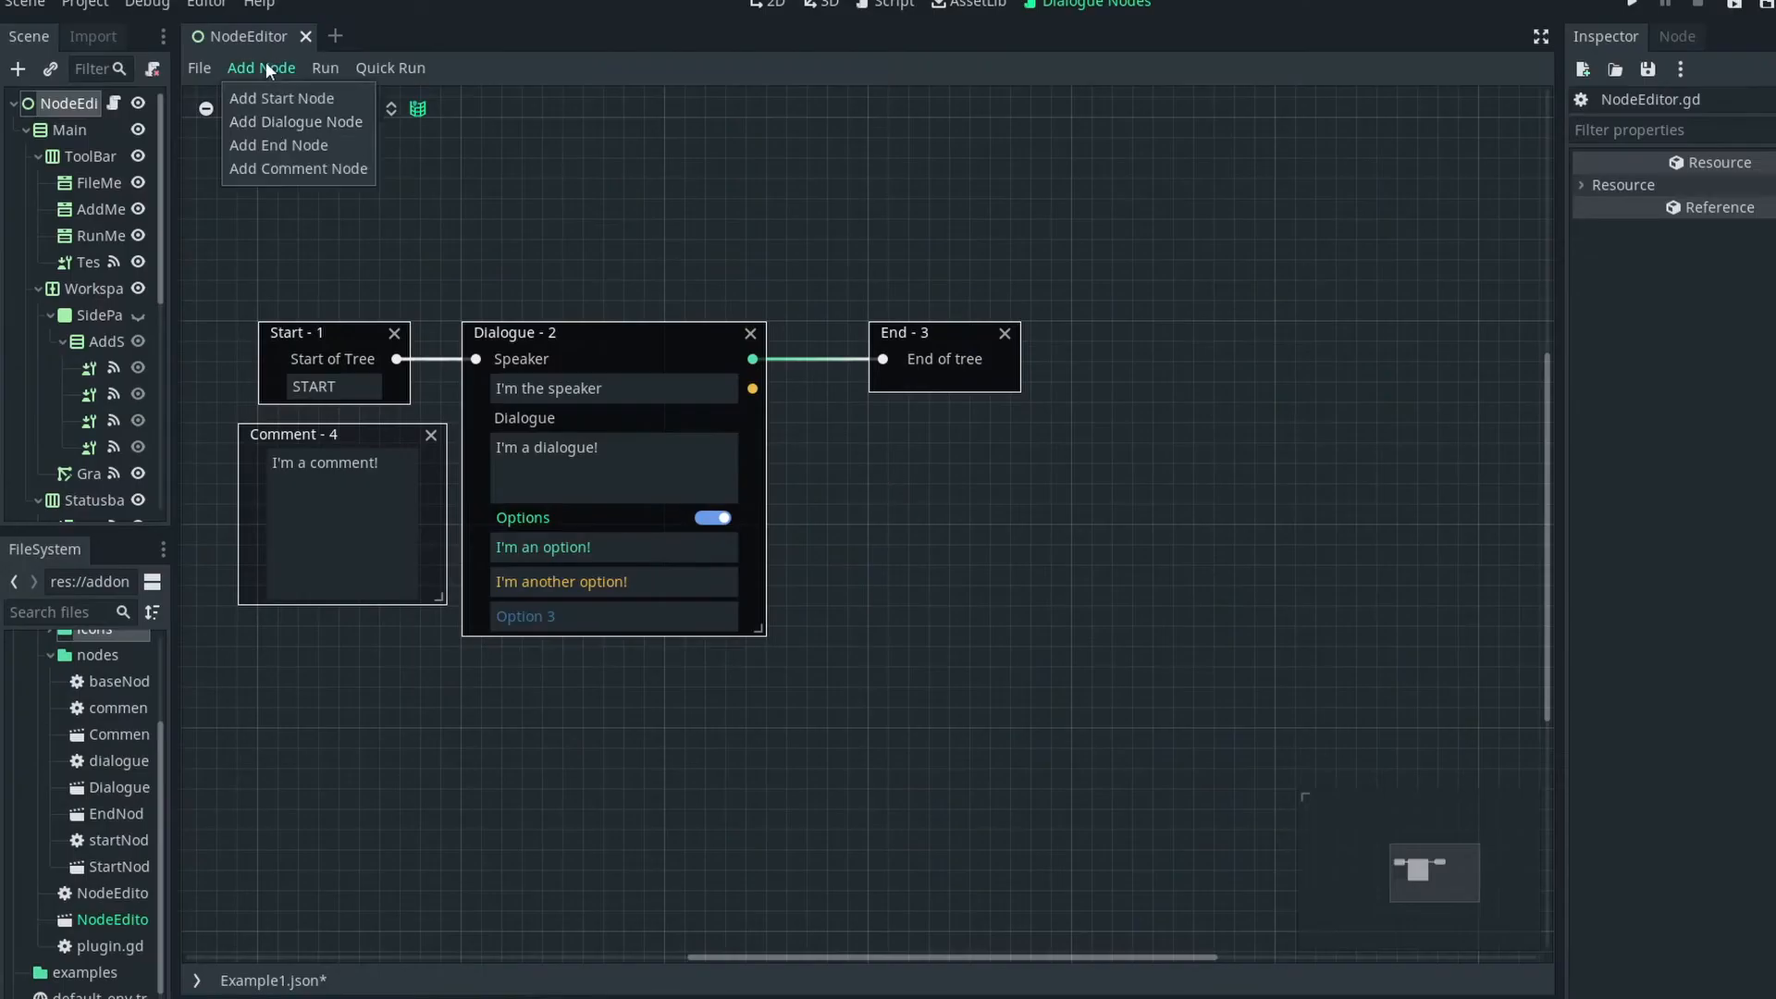
left_click(272, 130)
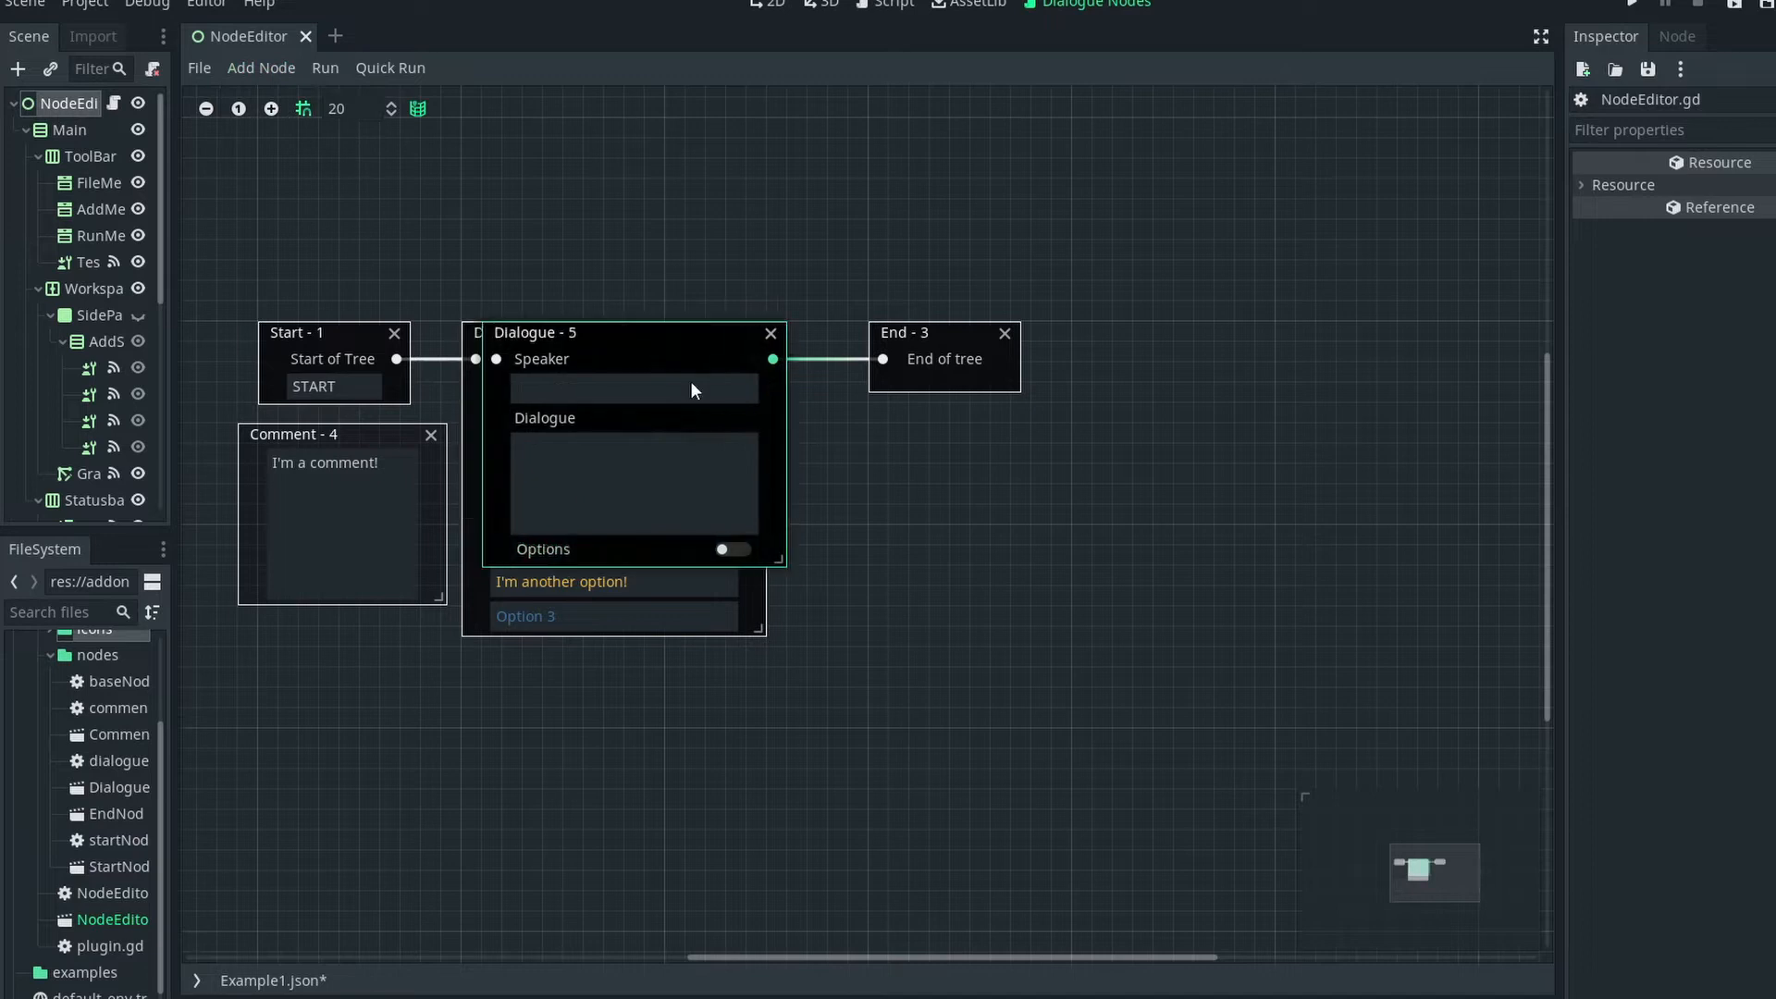
left_click_drag(633, 332, 1041, 444)
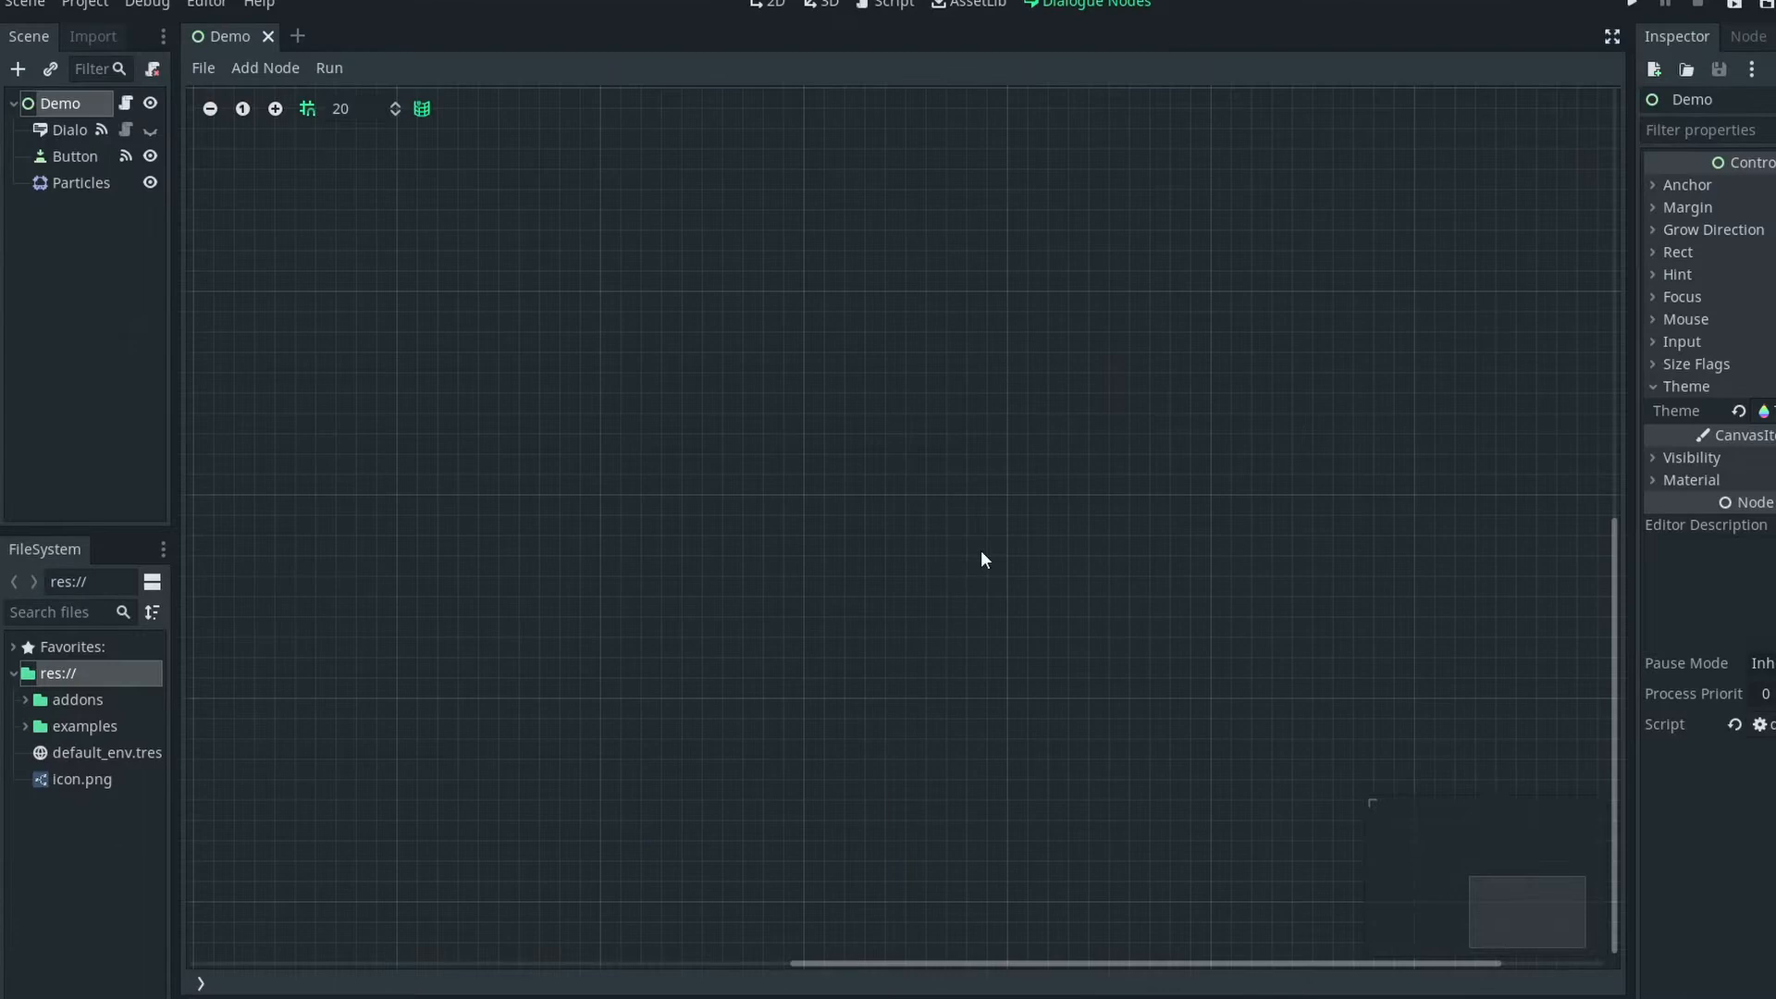
Step: Add a START node from the right-click menu, position it and set its ID
right_click(395, 303)
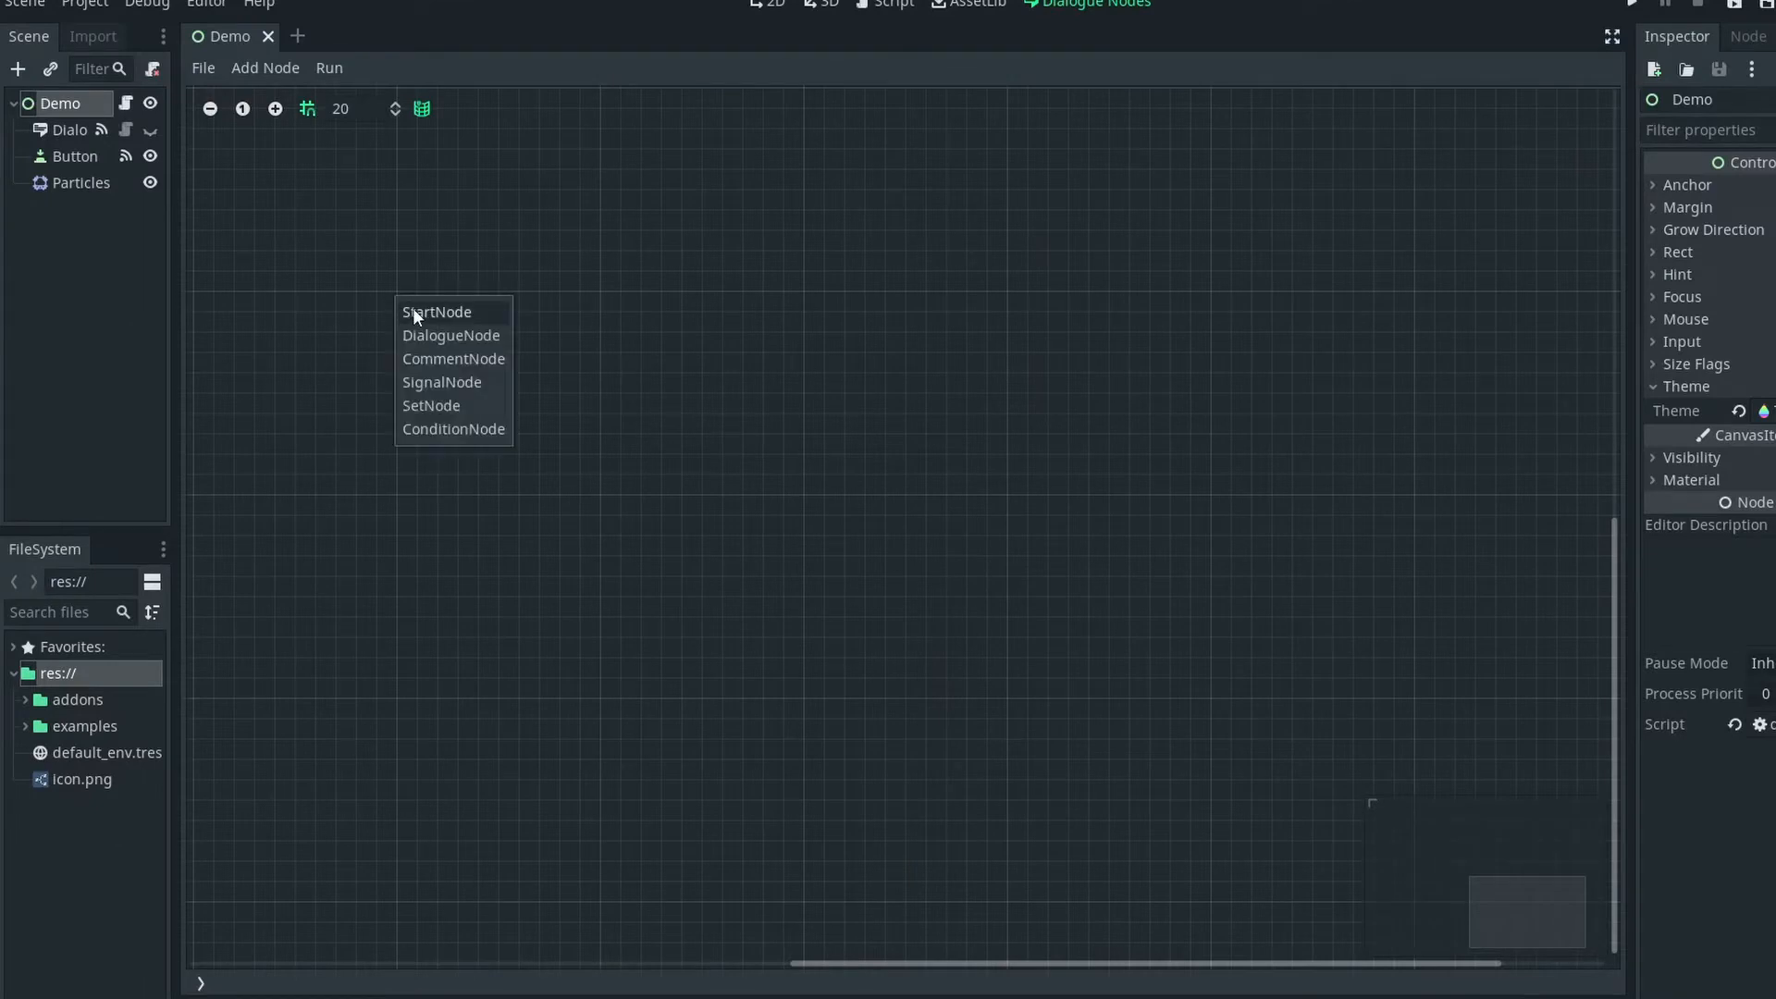
left_click(411, 308)
left_click_drag(398, 275, 489, 309)
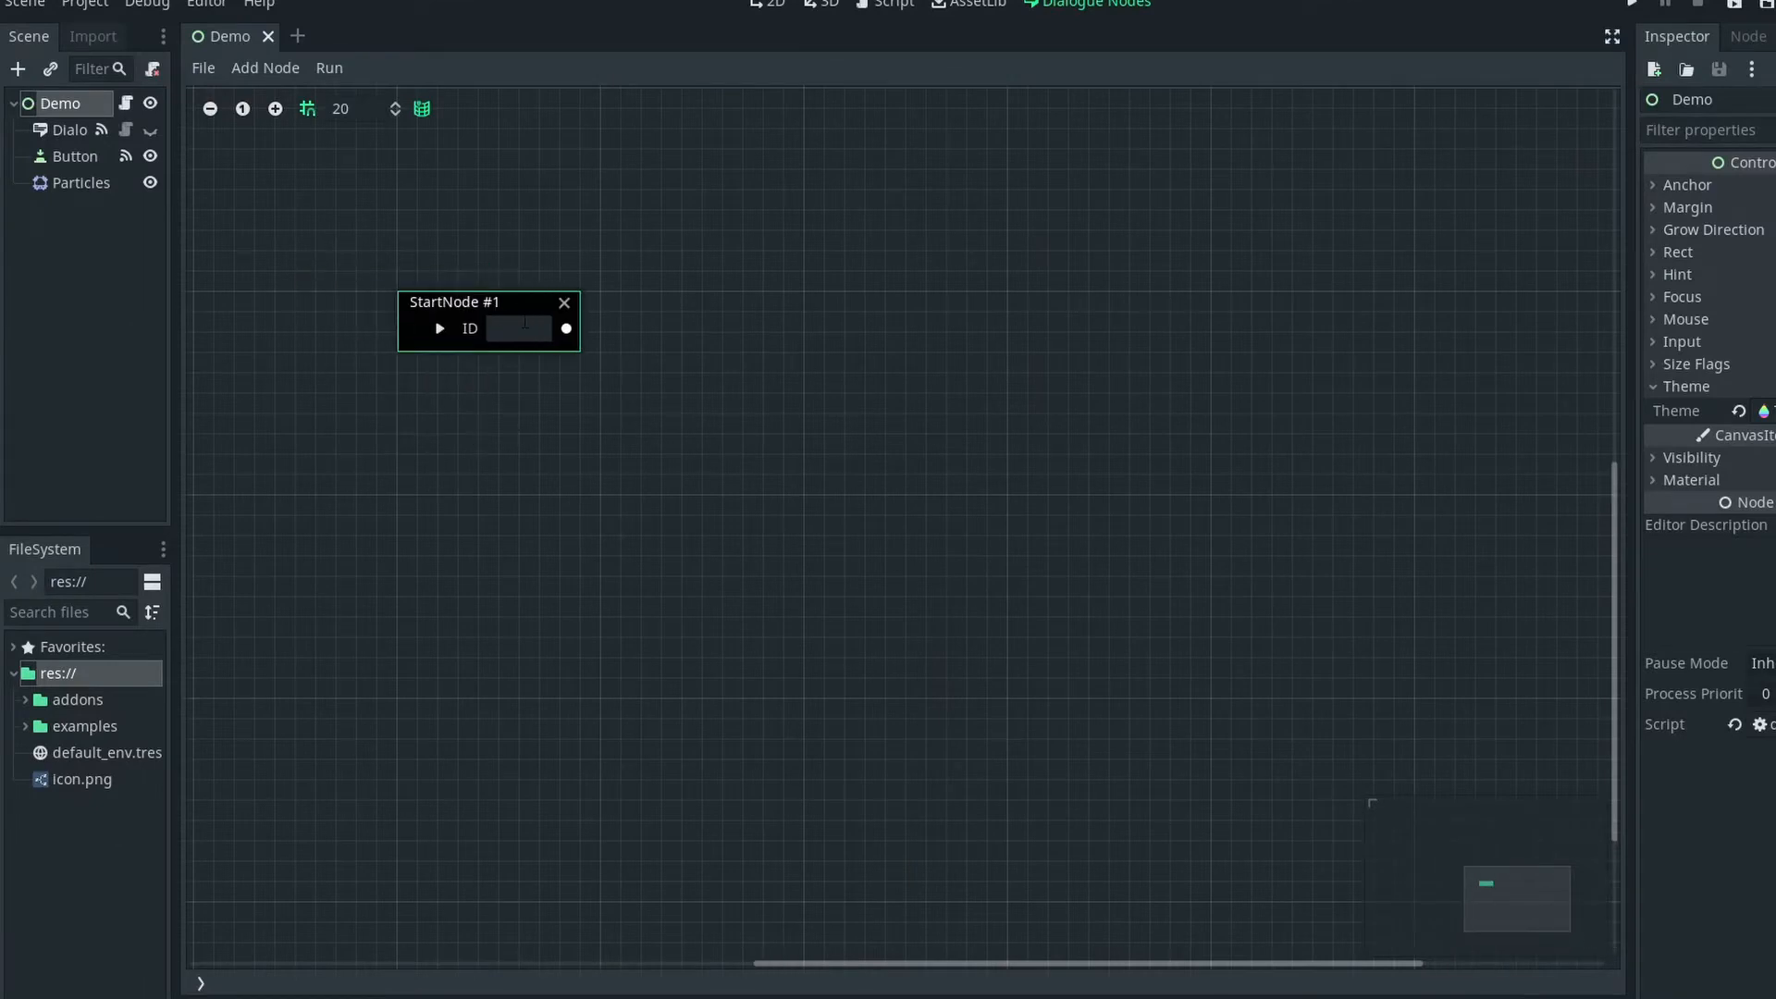
left_click(496, 330)
type("START")
left_click(646, 383)
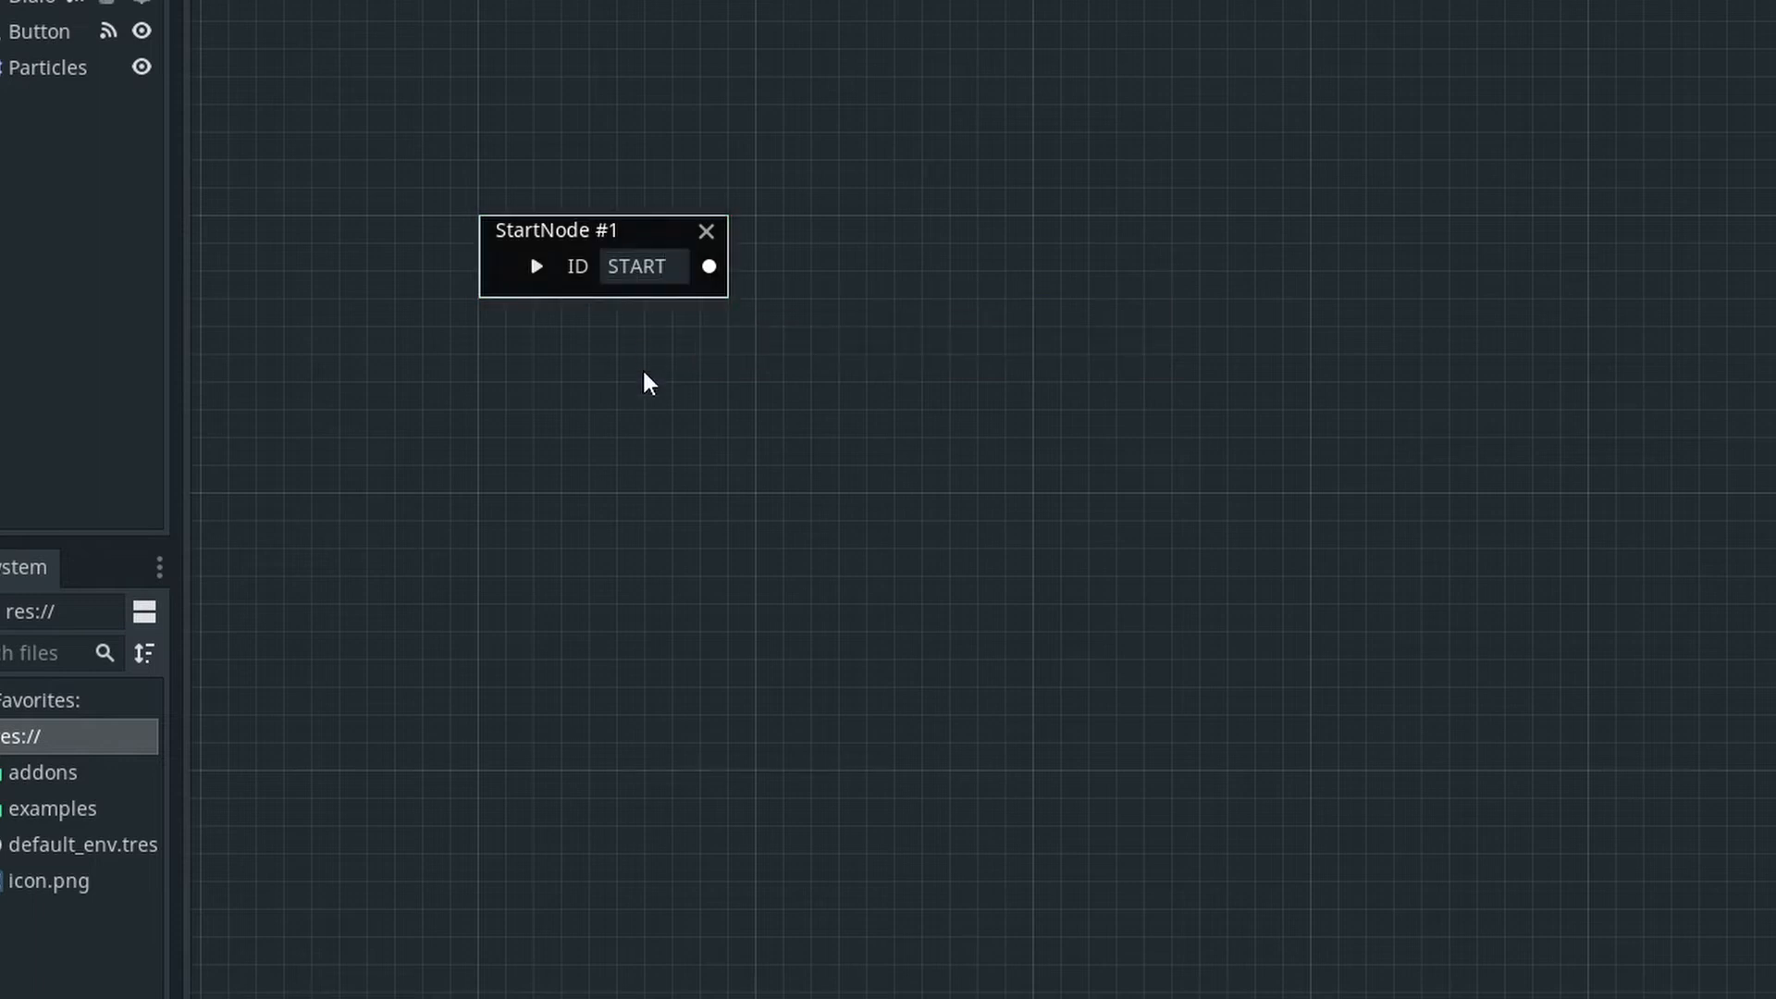
Step: Place a comment node and a 'Hey y'all!' dialogue node and fill its answer options
left_click_drag(575, 336, 646, 341)
left_click_drag(1020, 236, 937, 235)
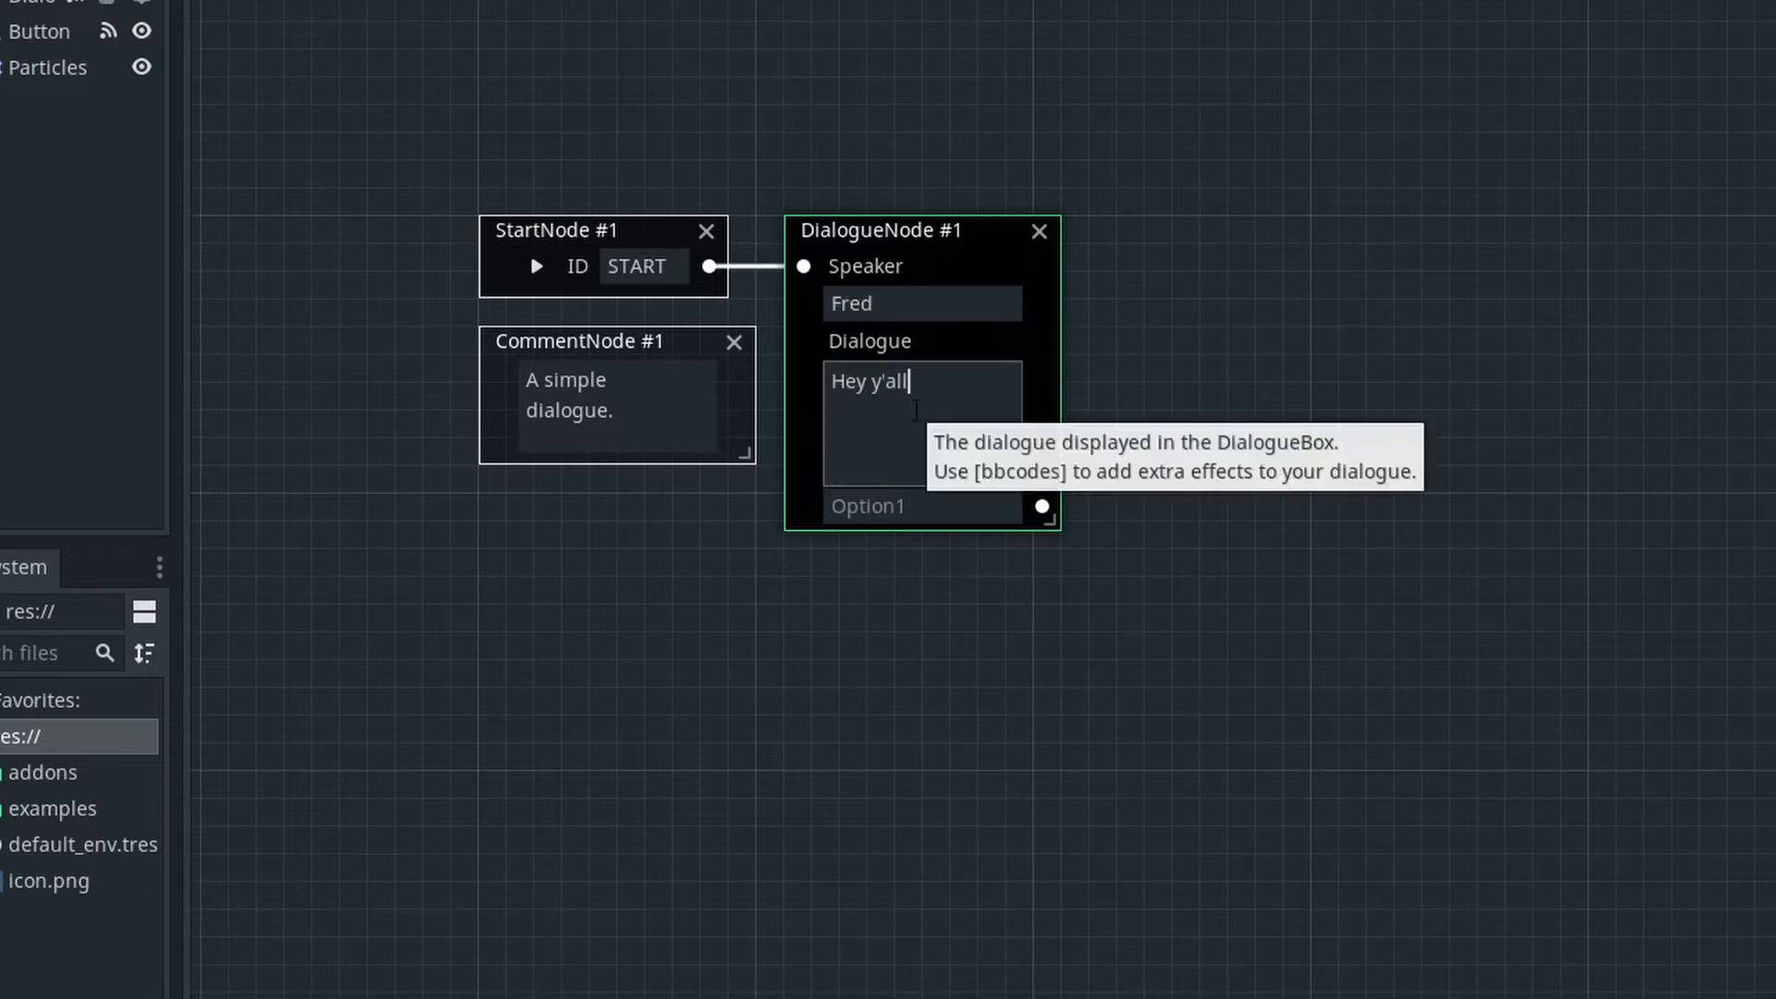
type("!")
left_click(908, 508)
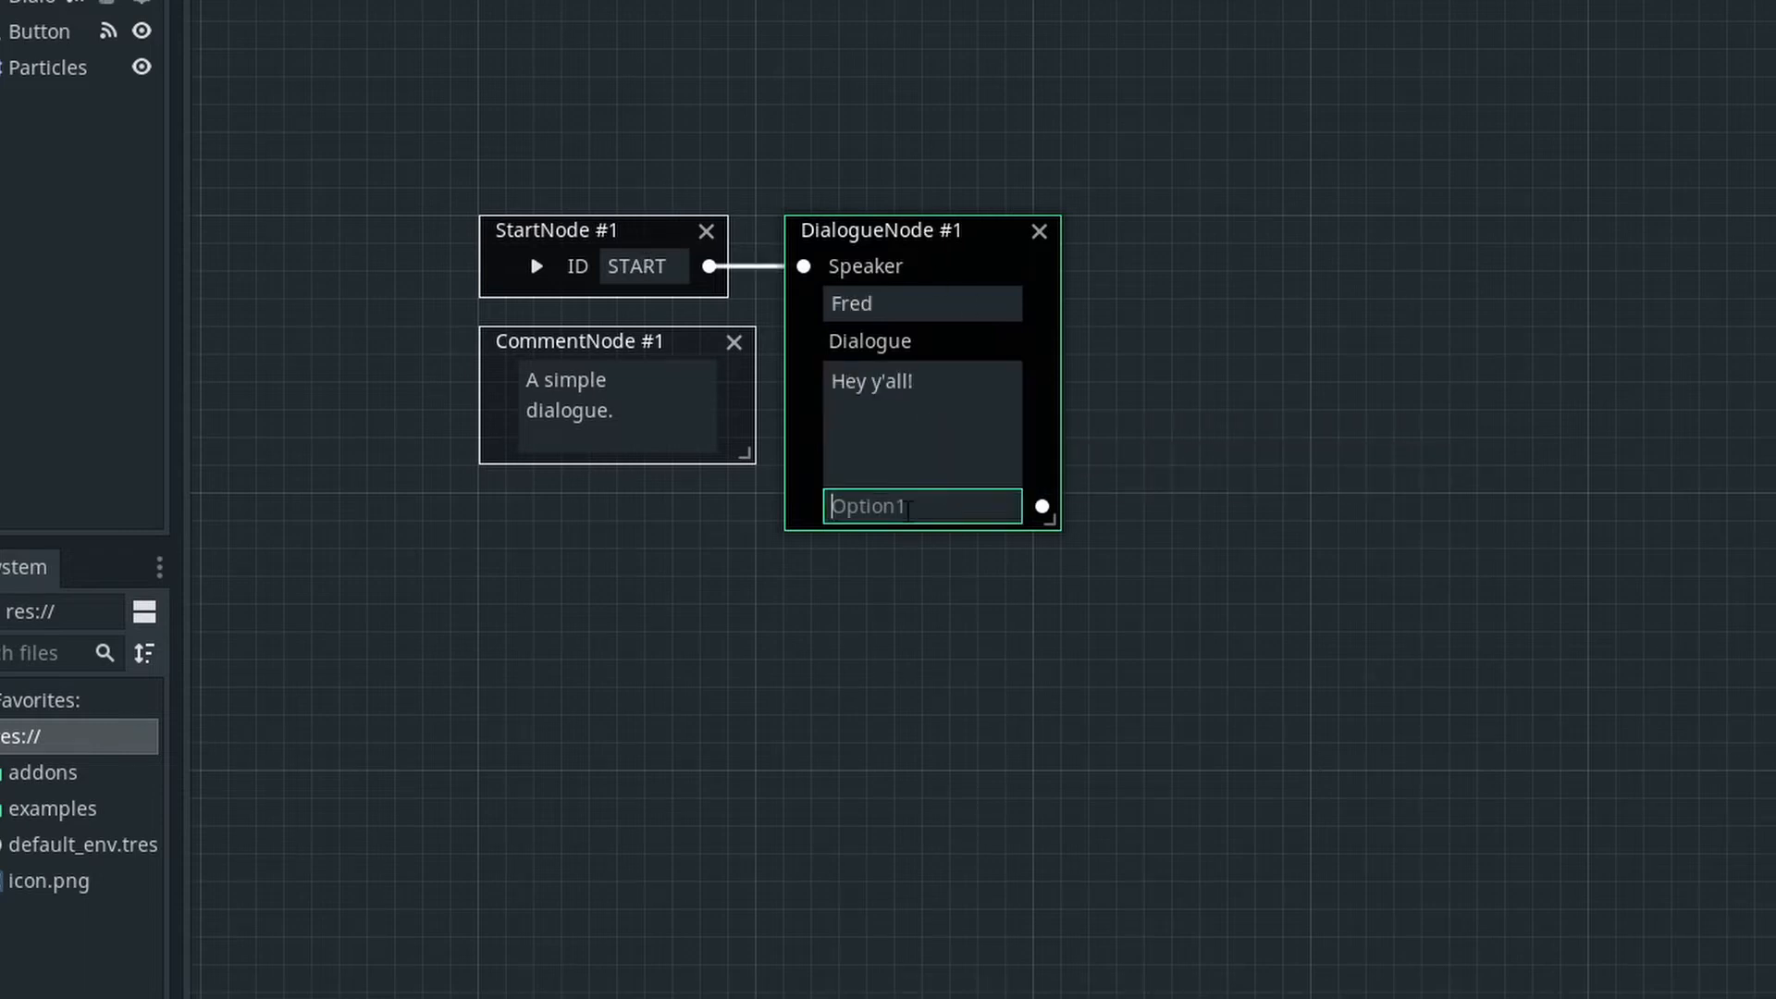
type("Hey")
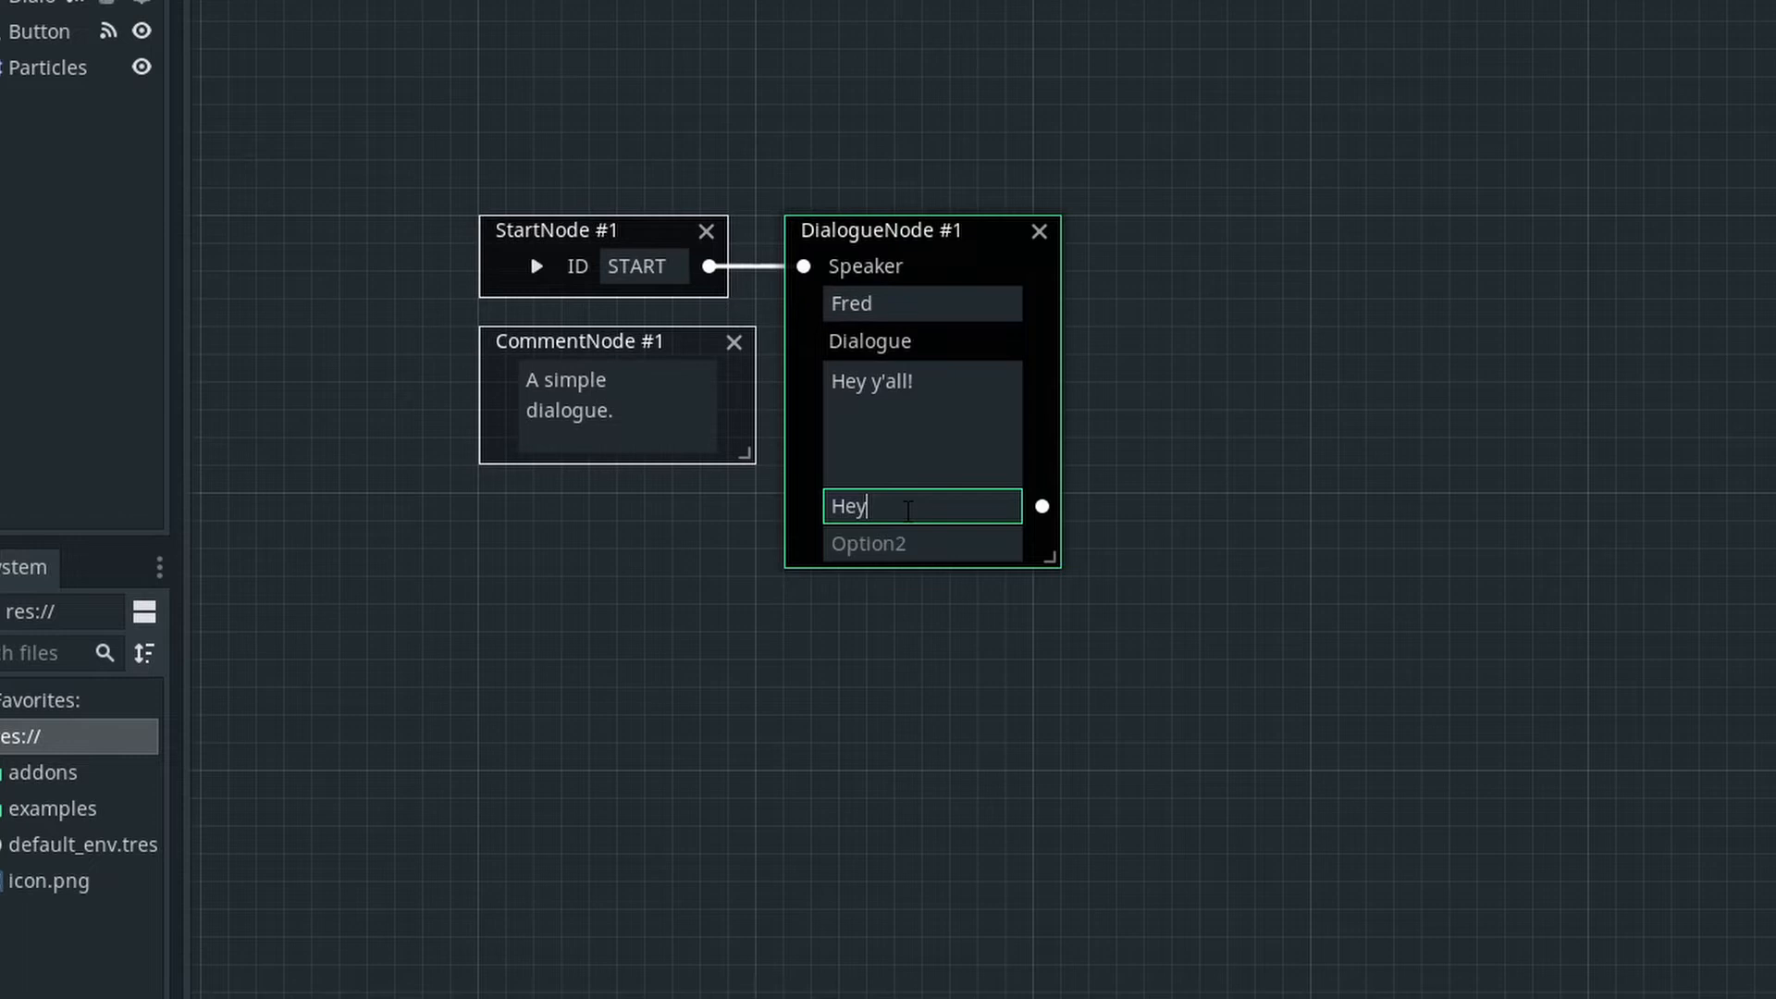
key("Tab")
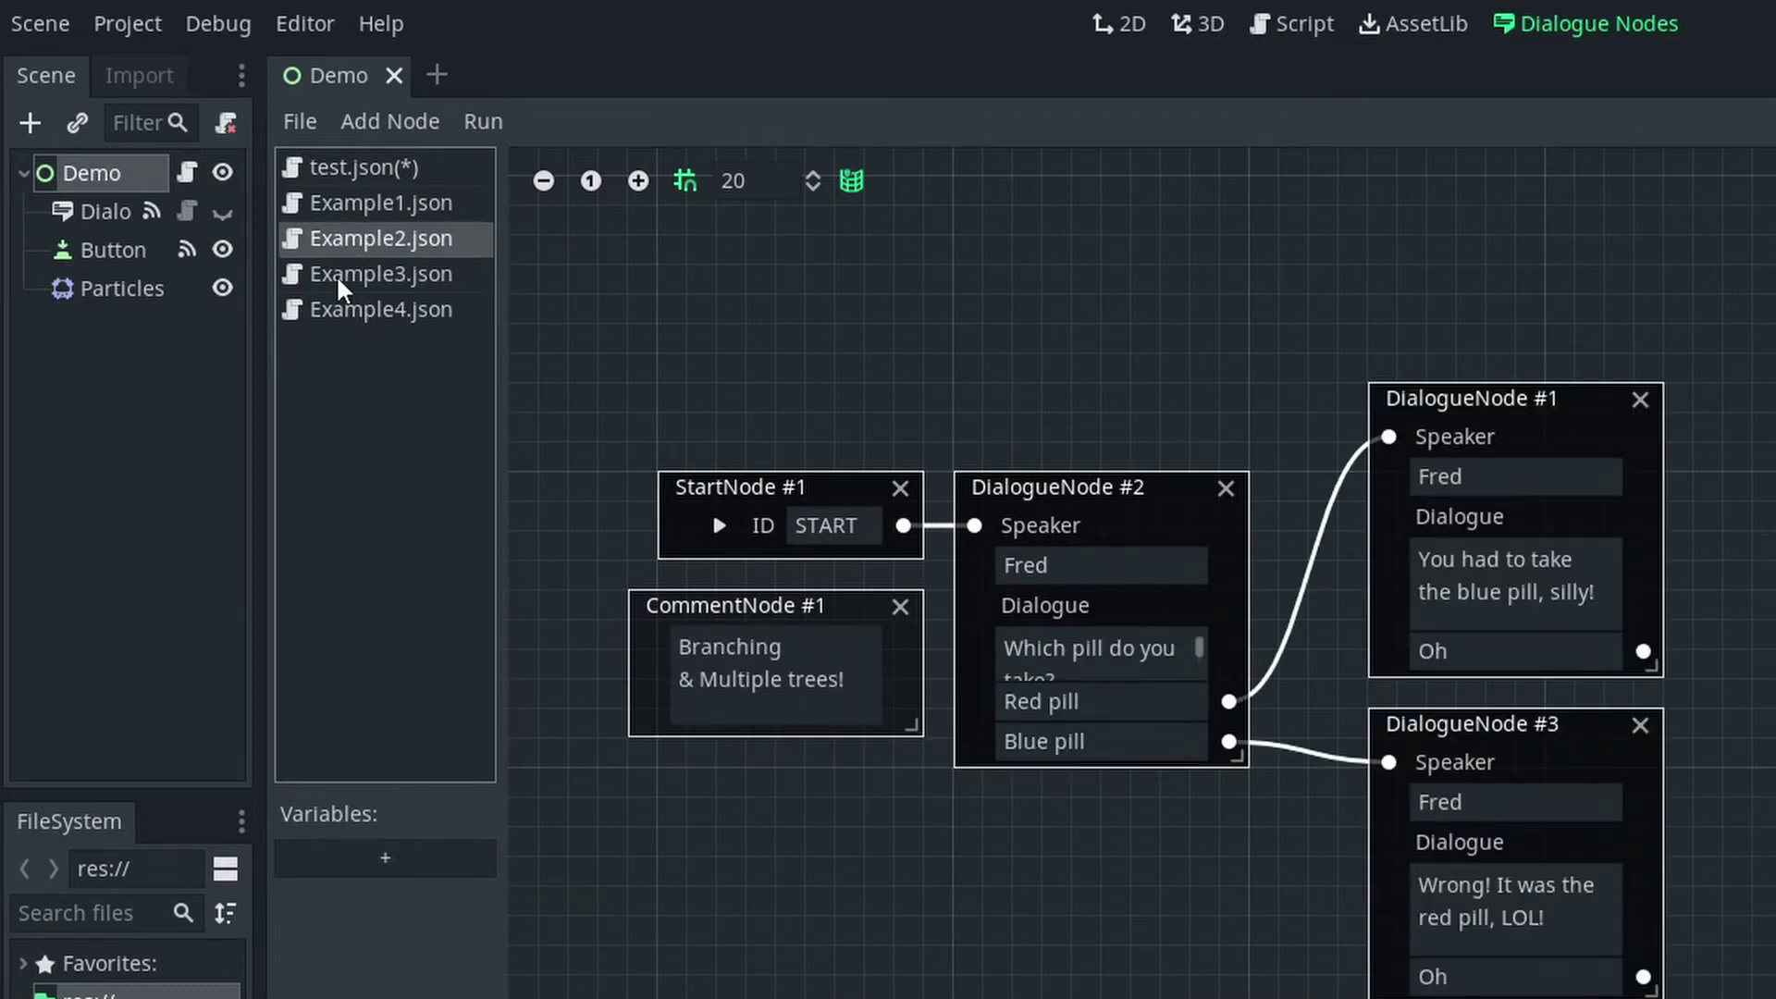
Step: In another example tree, connect the Yeah option to a new SignalNode
left_click(337, 272)
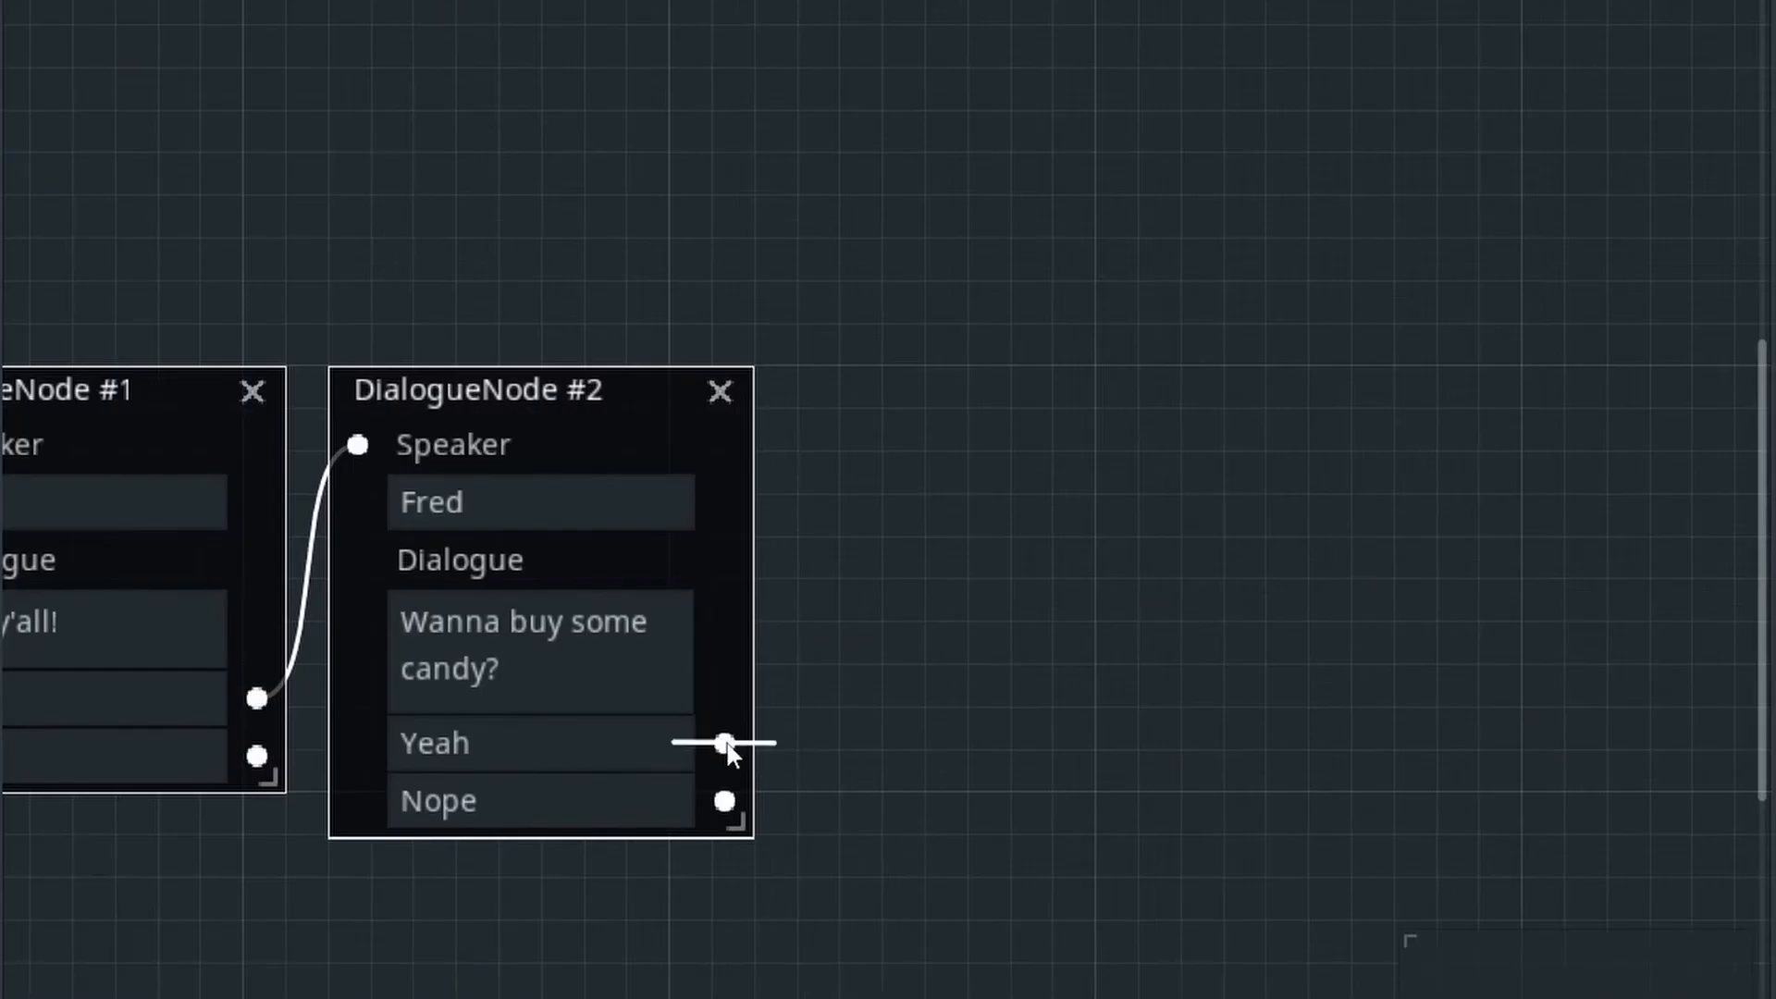
left_click_drag(728, 750, 932, 387)
left_click(975, 511)
type("buying_ca")
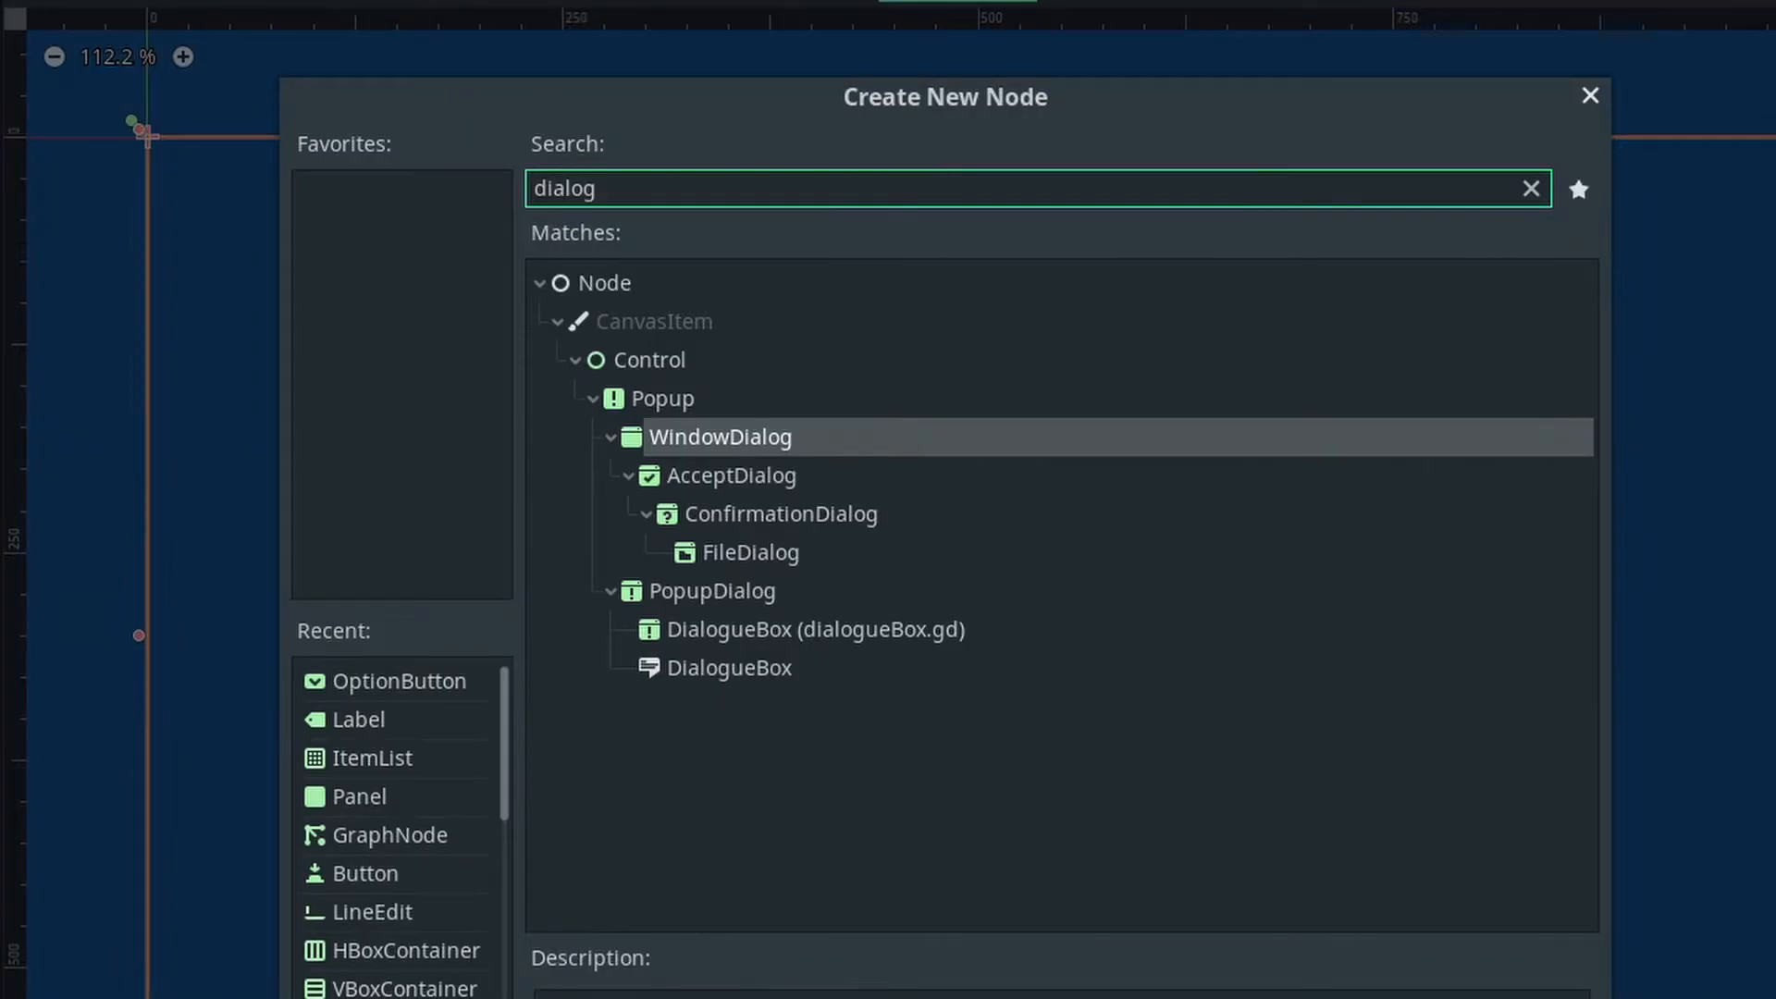
type("ue")
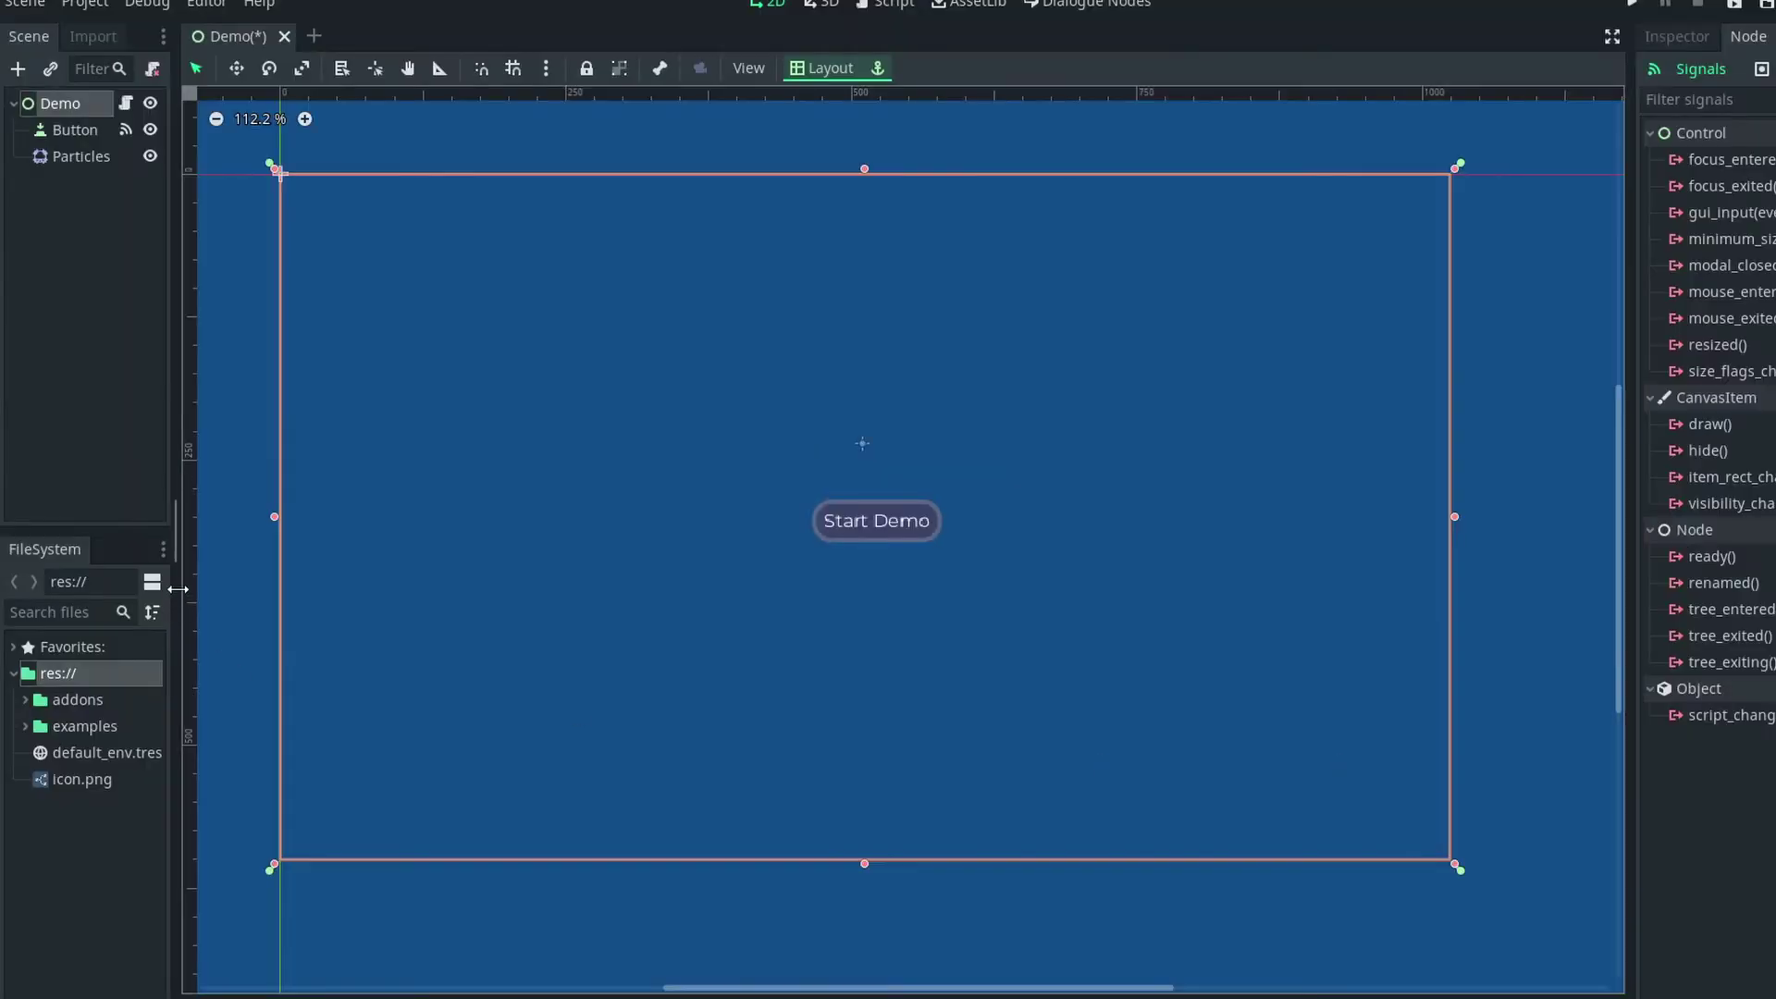
Step: Add a DialogueBox node to the Demo scene via the node search
mouse_move(178, 583)
left_mouse_down()
mouse_move(313, 517)
mouse_move(277, 545)
left_mouse_up()
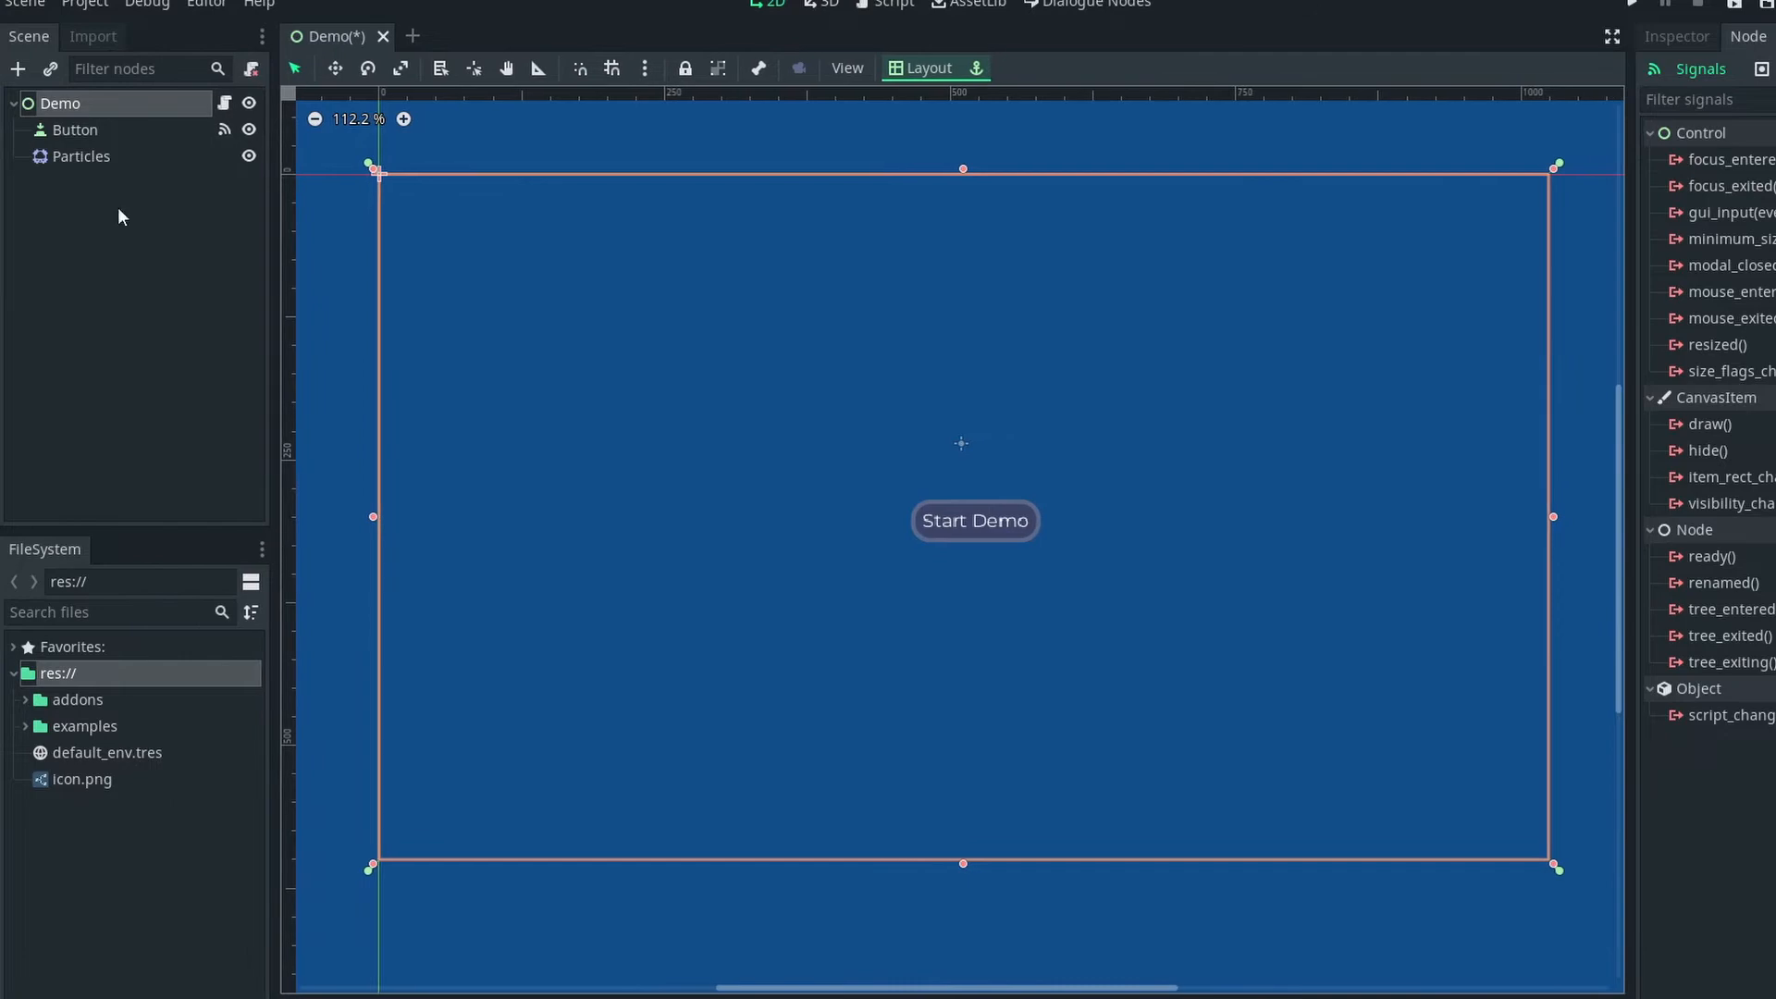
left_click(20, 68)
type("dialog")
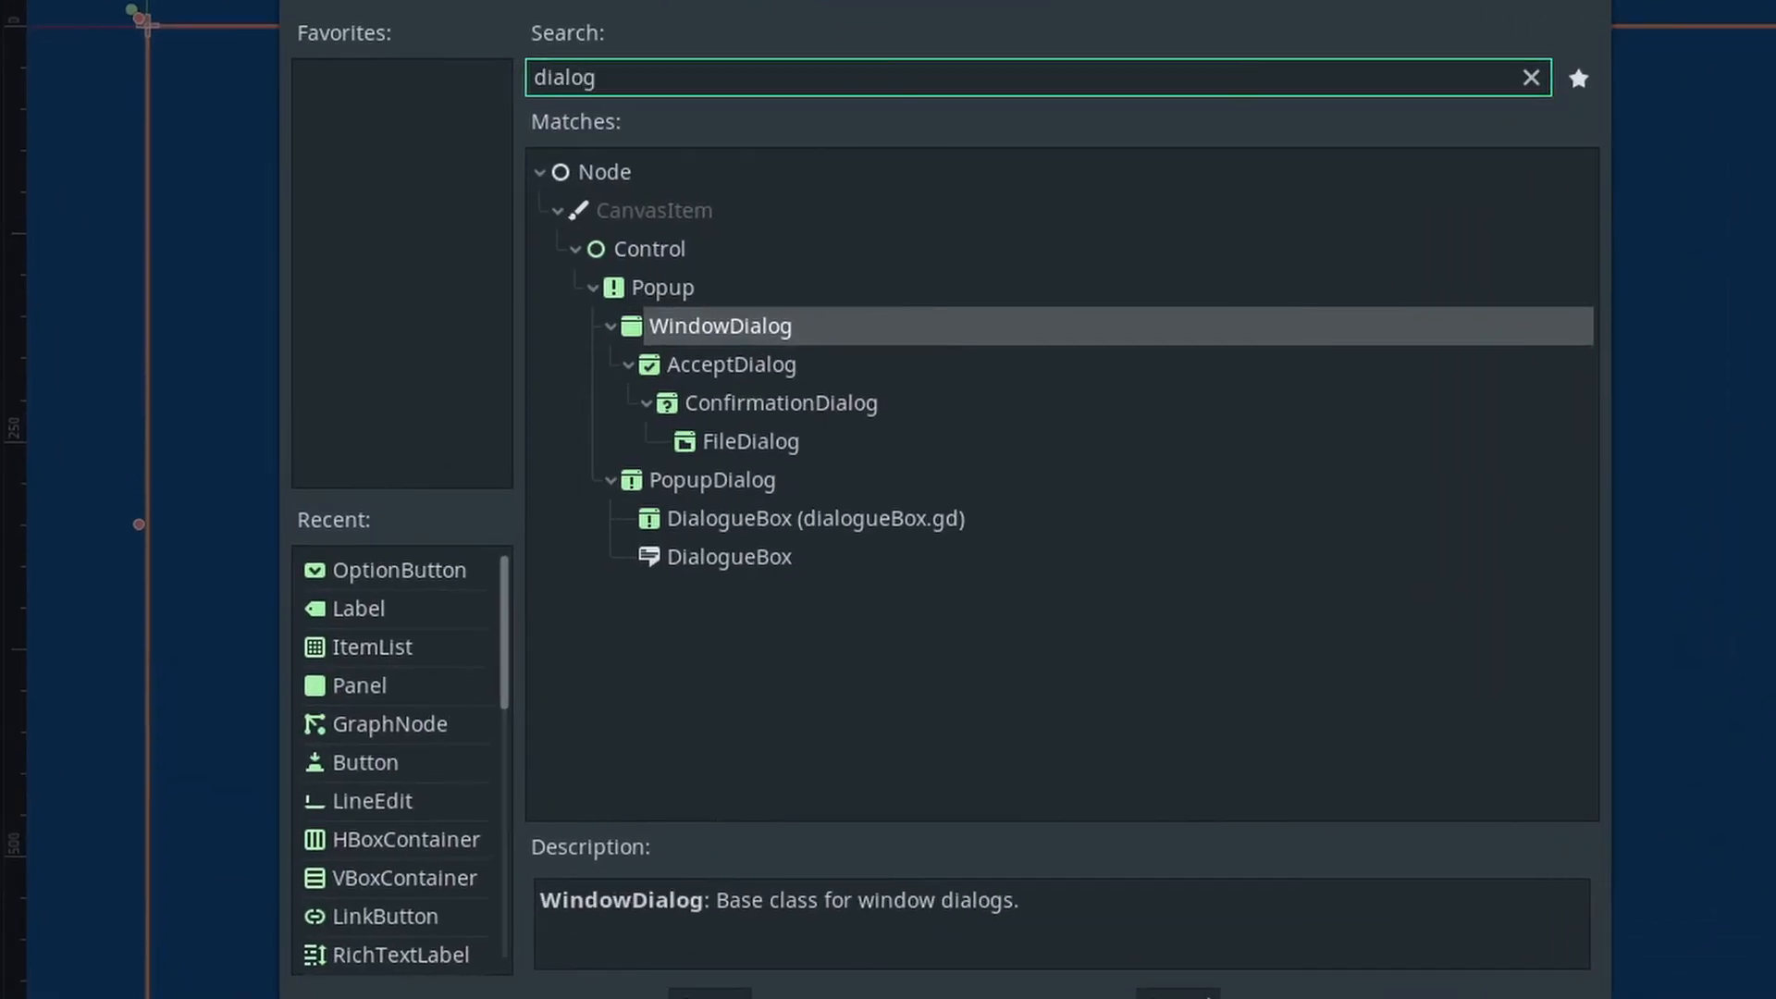
type("ue")
key("Return")
Step: Browse the DialogueBox's Dialogue File property into the examples folder
left_click(1226, 193)
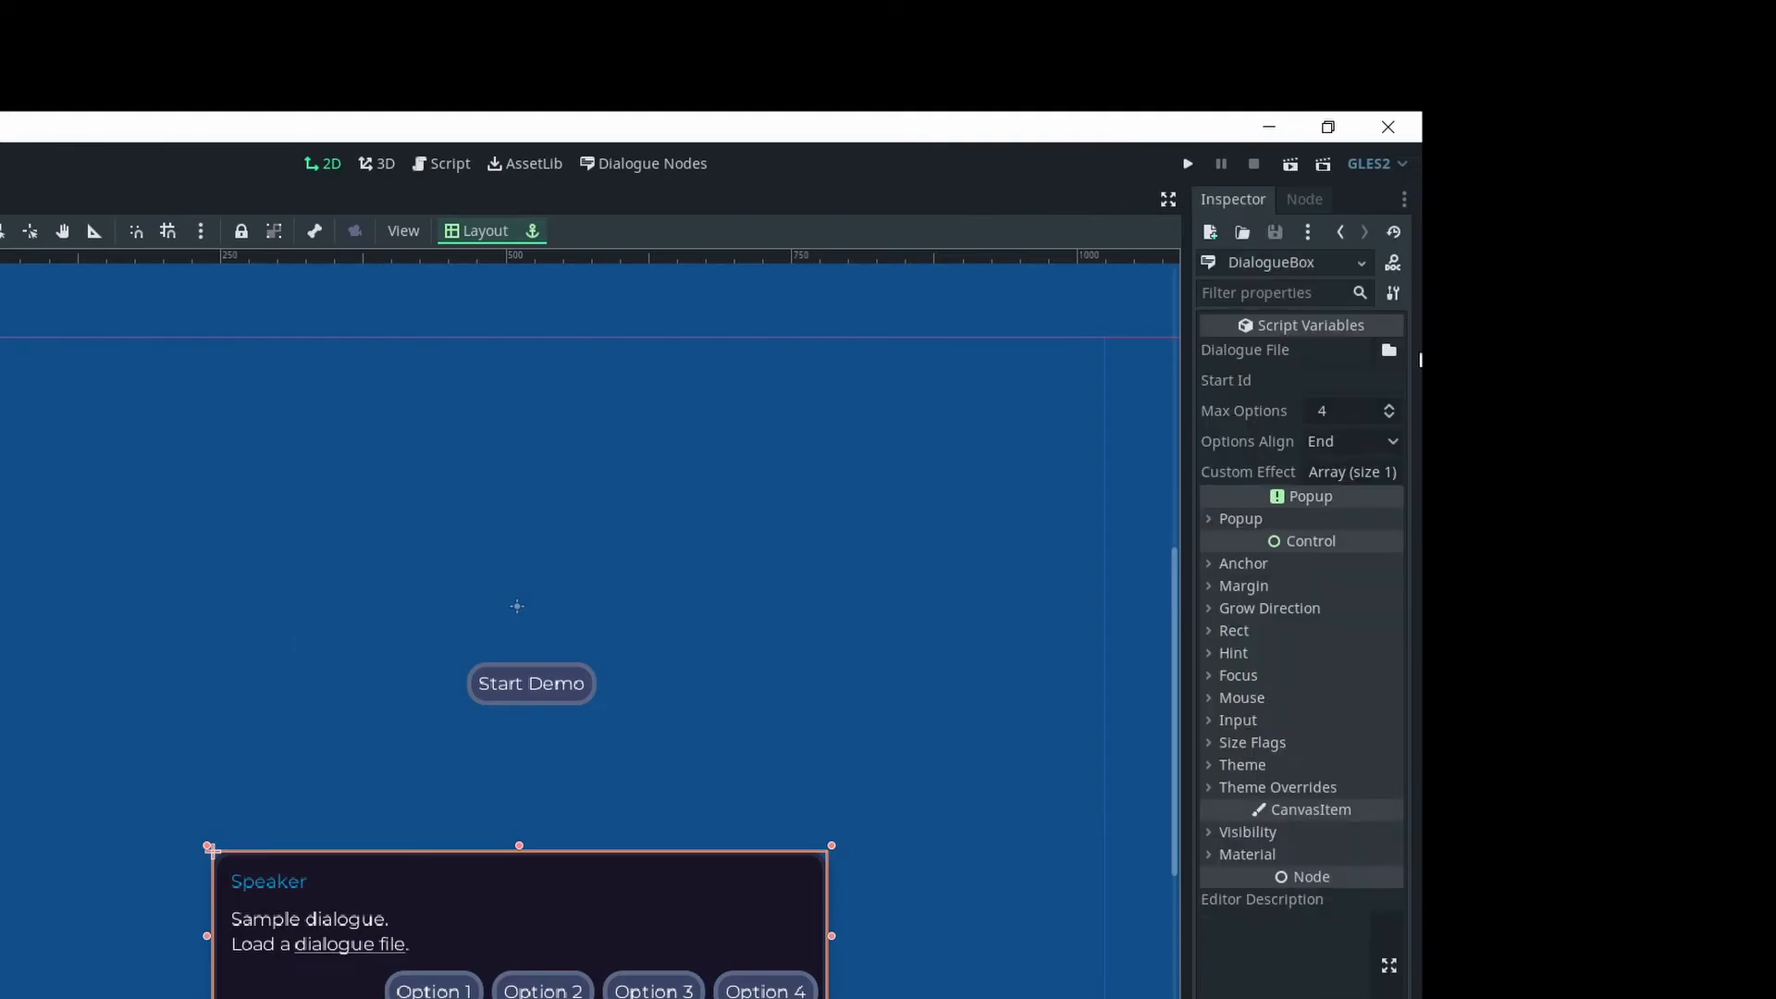
left_click(1450, 328)
double_click(667, 271)
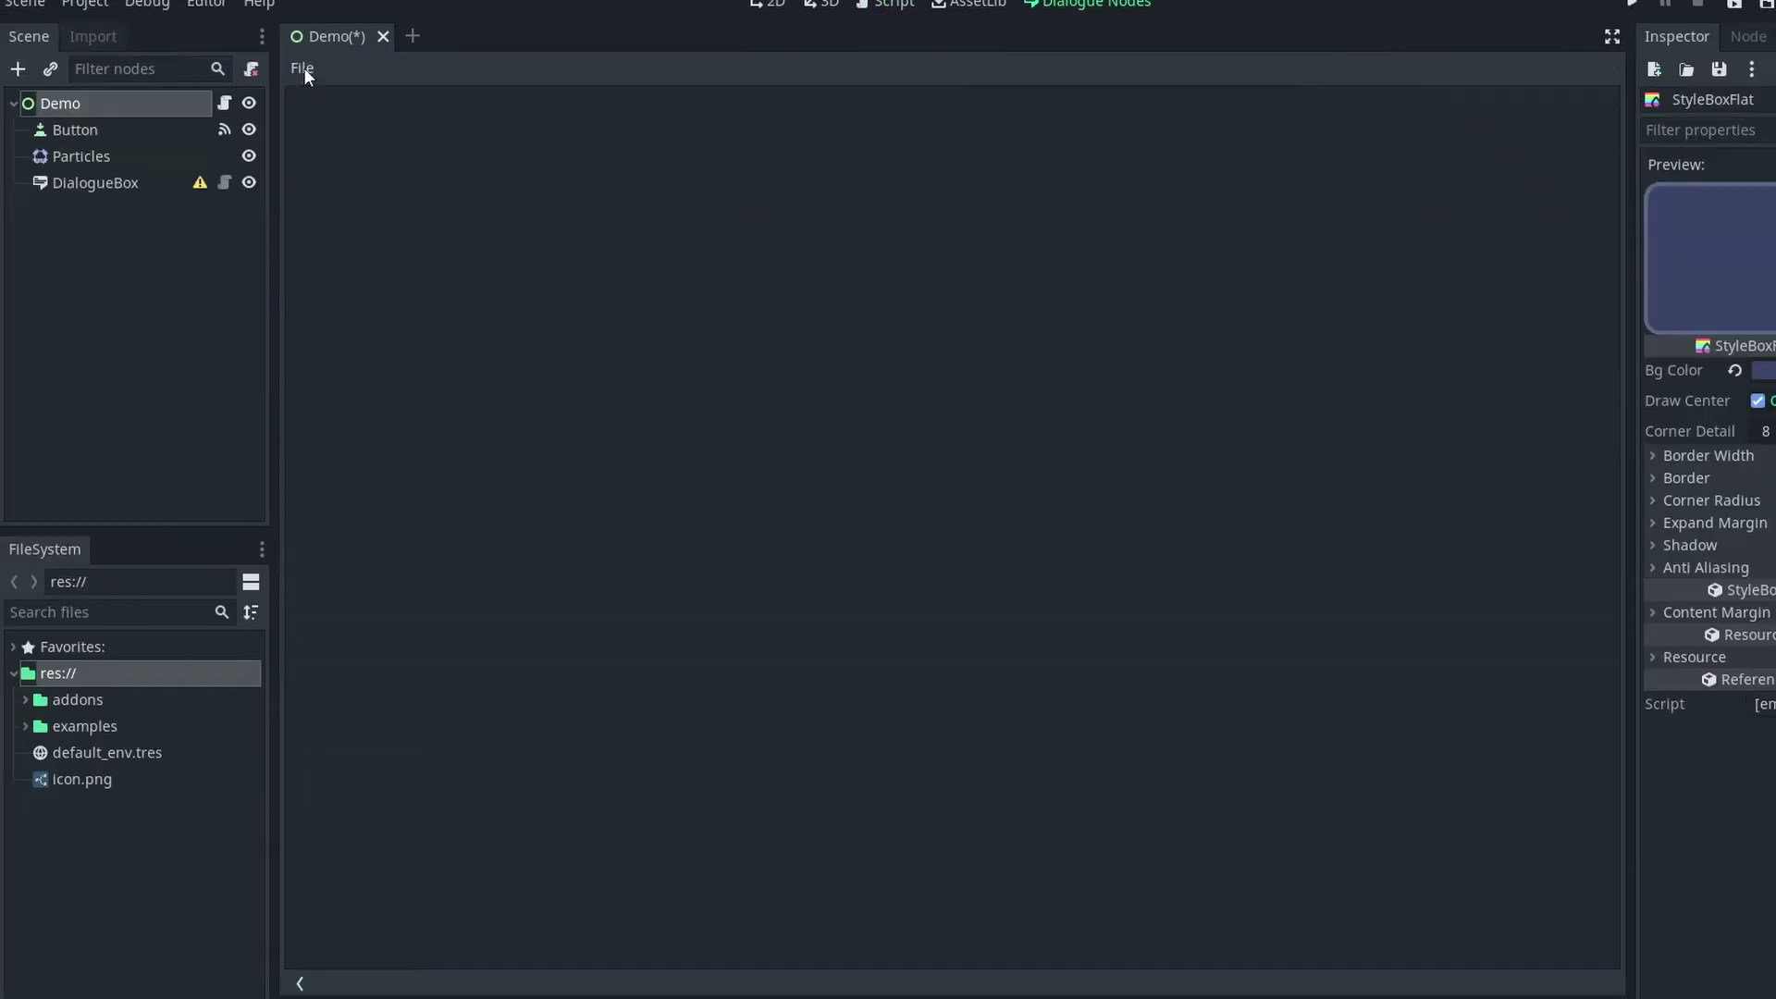
Step: Create and save a new dialogue file, then add and position a start node
left_click(303, 68)
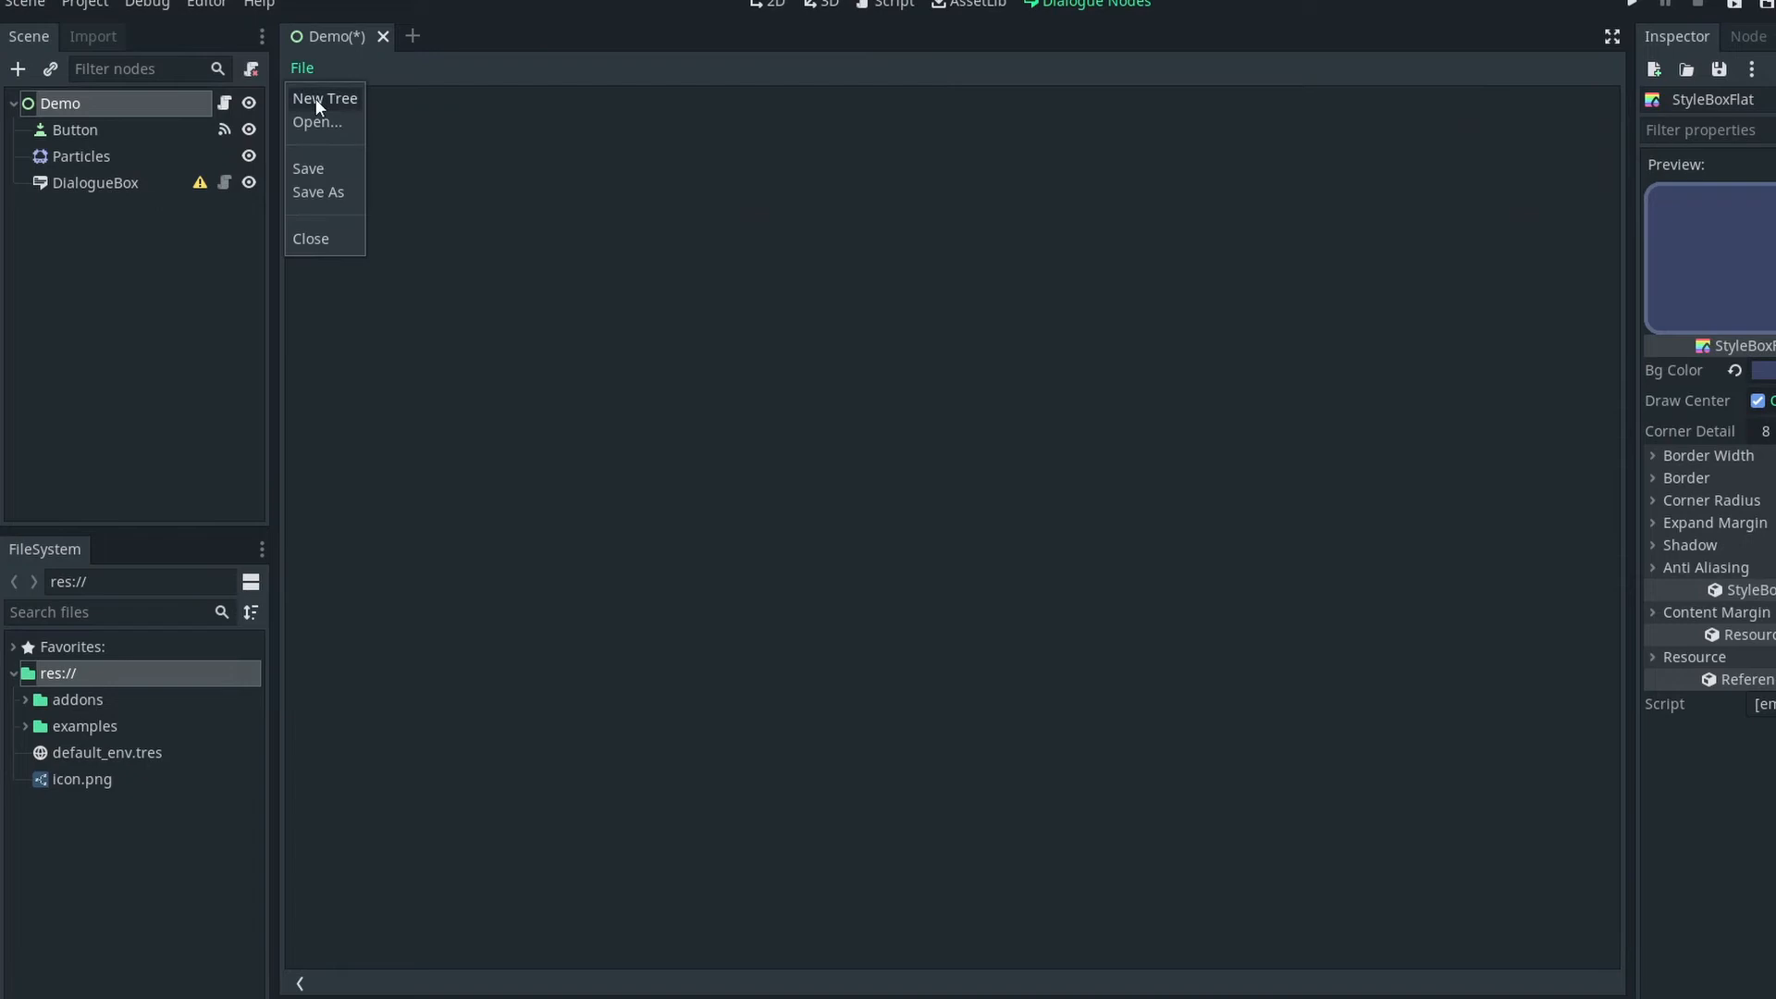
left_click(316, 104)
left_click(830, 700)
right_click(773, 407)
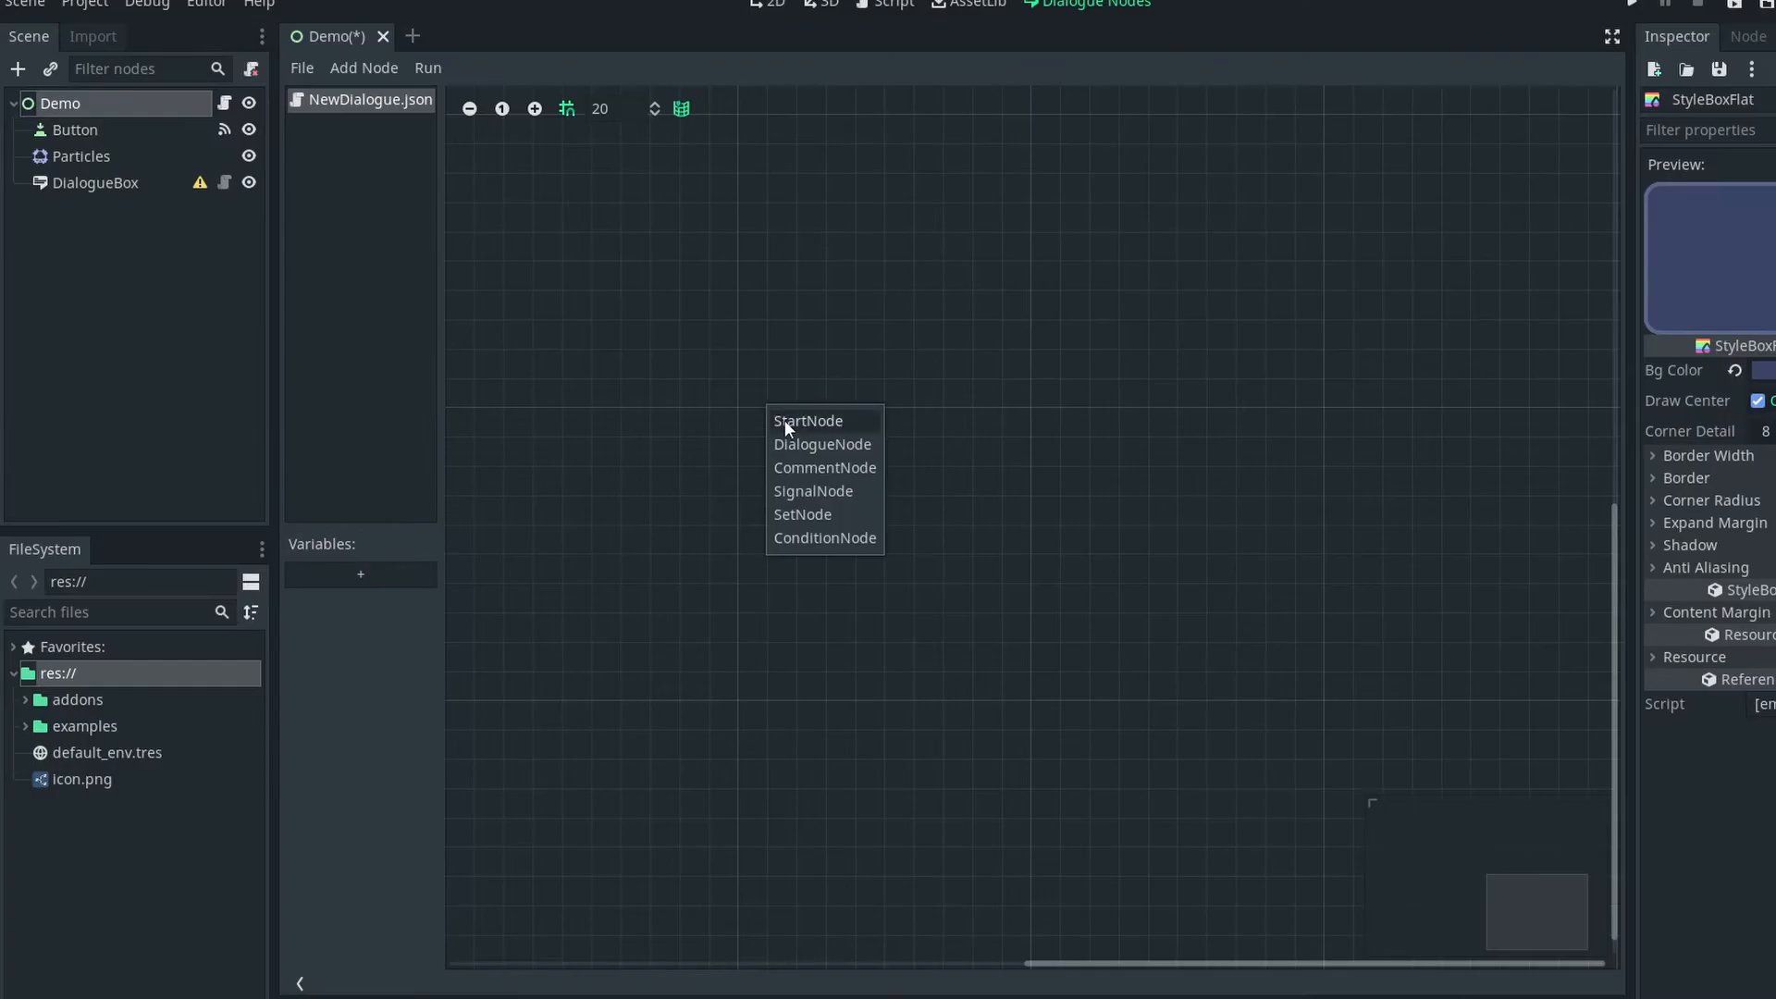
left_click(783, 420)
left_click_drag(749, 378, 855, 431)
type("IBE")
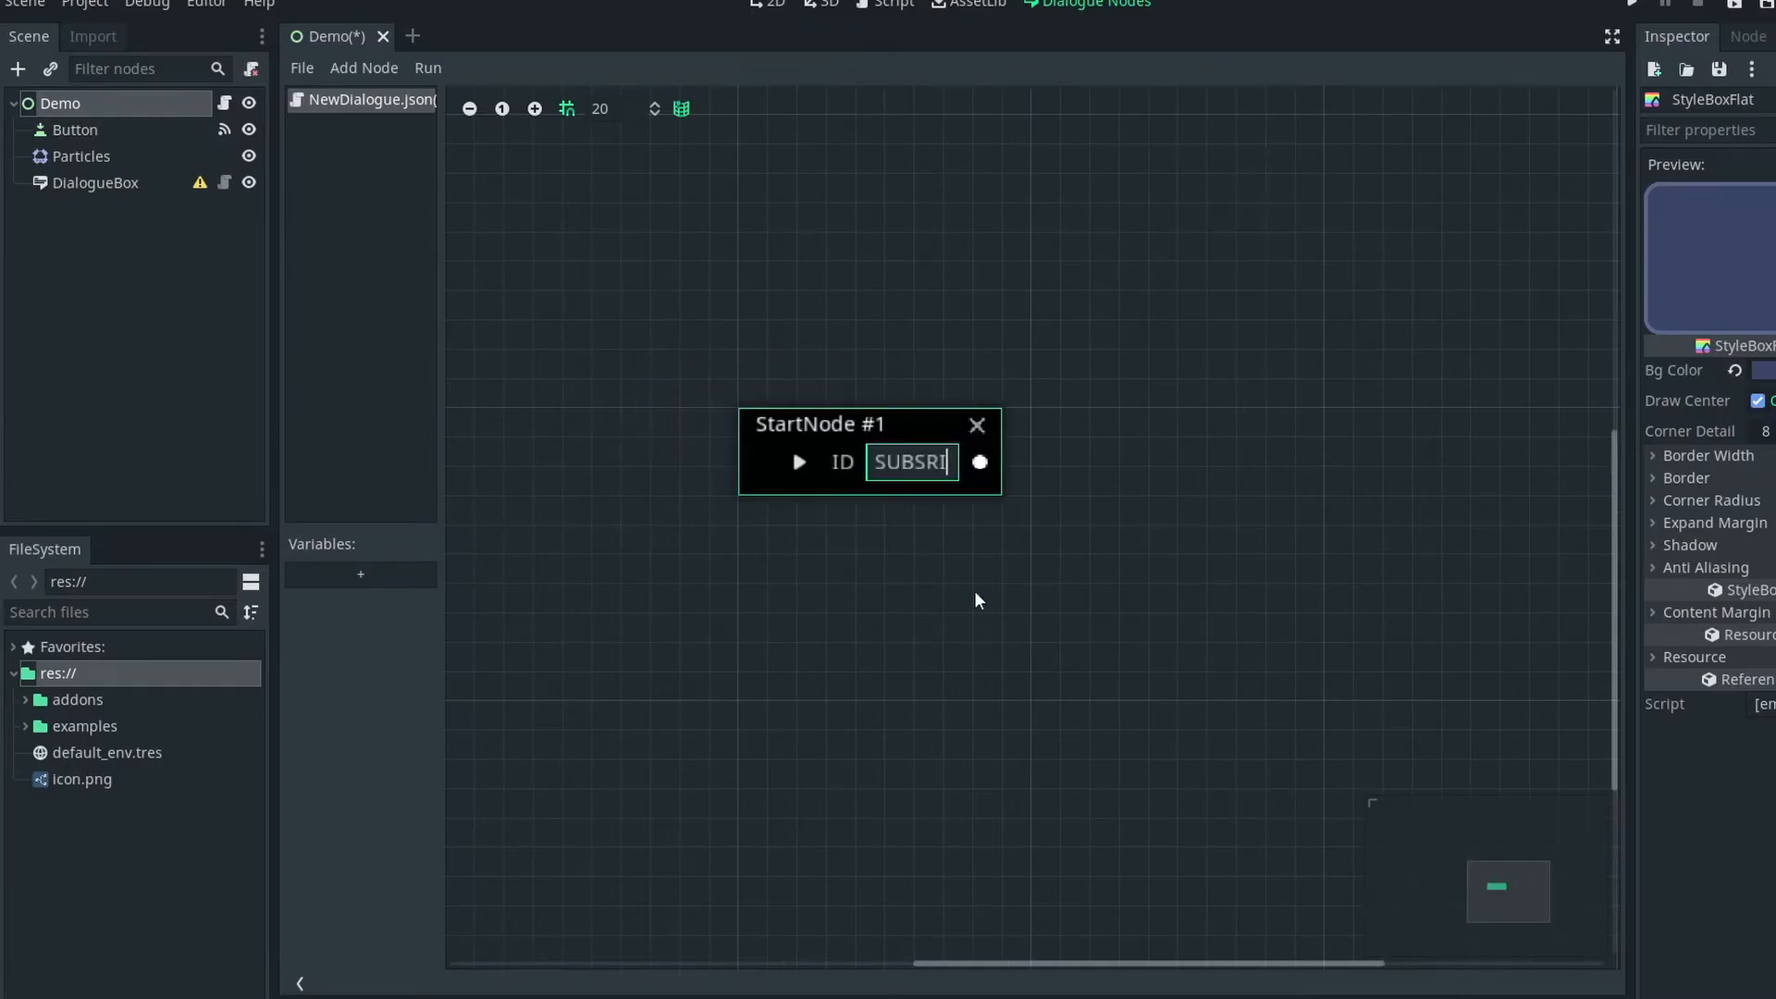
Step: Connect a dialogue node to the start node, enter Greg's speaker and text, and test-run it
left_click_drag(981, 463, 1150, 422)
left_click(1180, 449)
left_click_drag(1133, 337, 1176, 483)
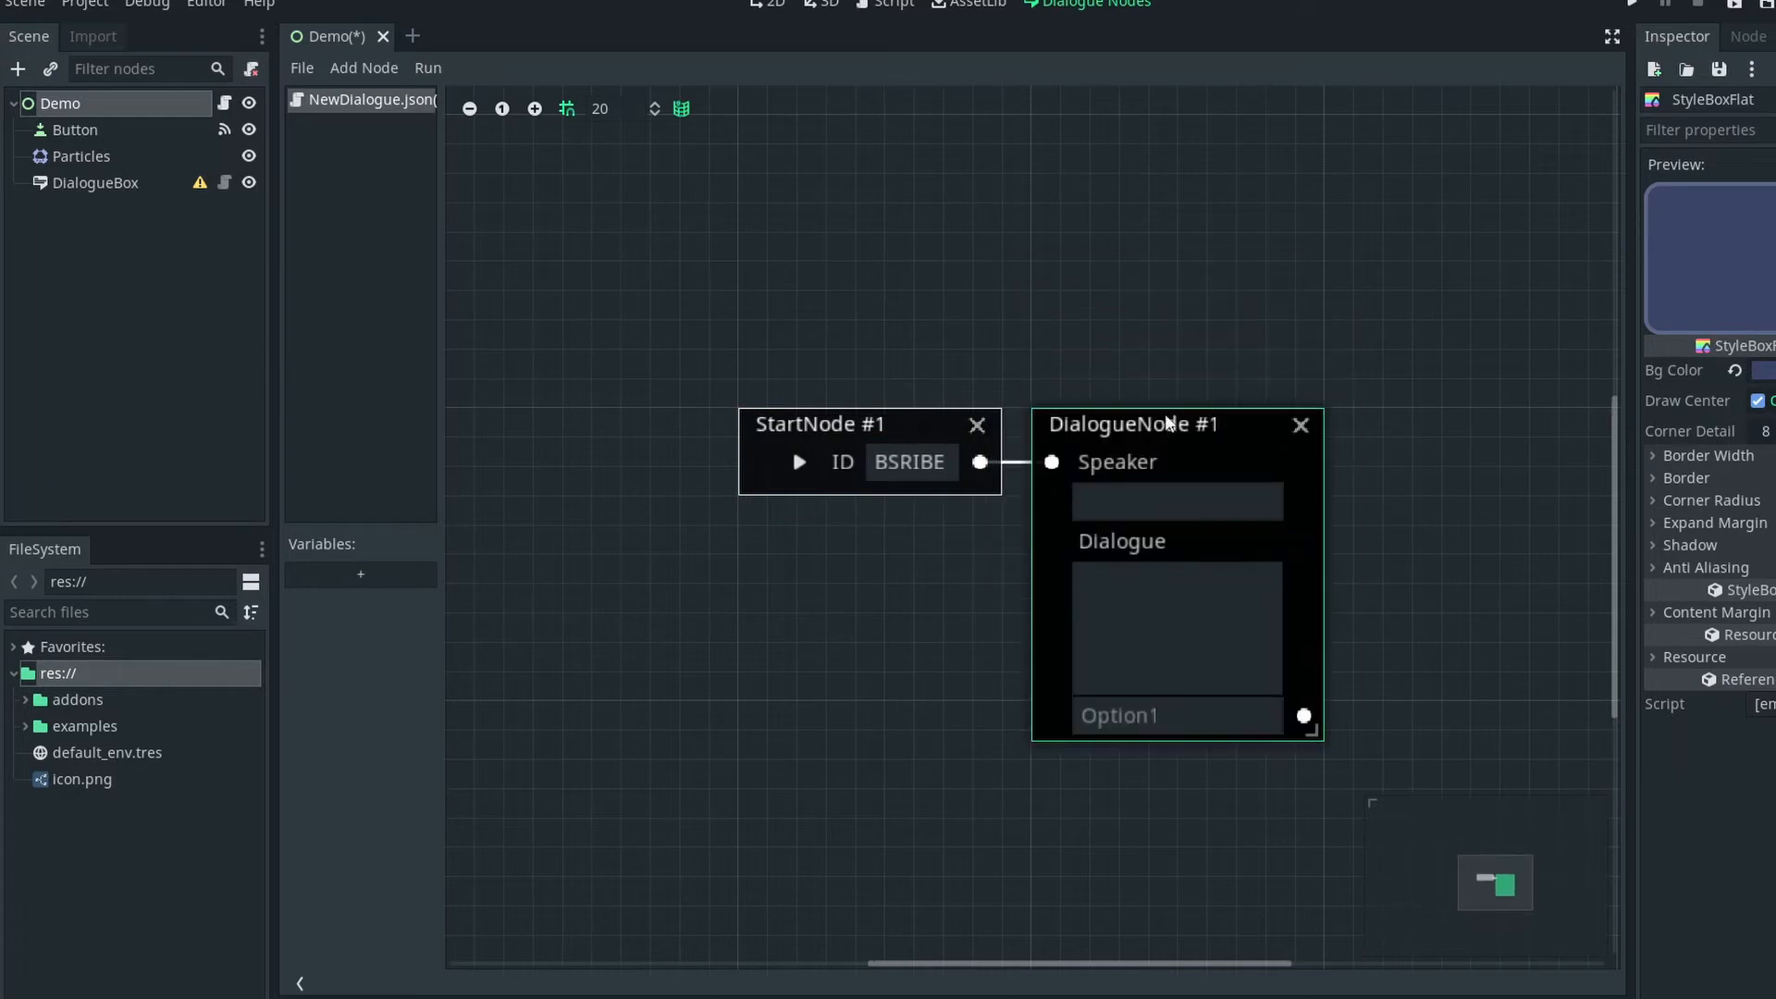
left_click(1174, 502)
type("Nagi")
left_click(1197, 621)
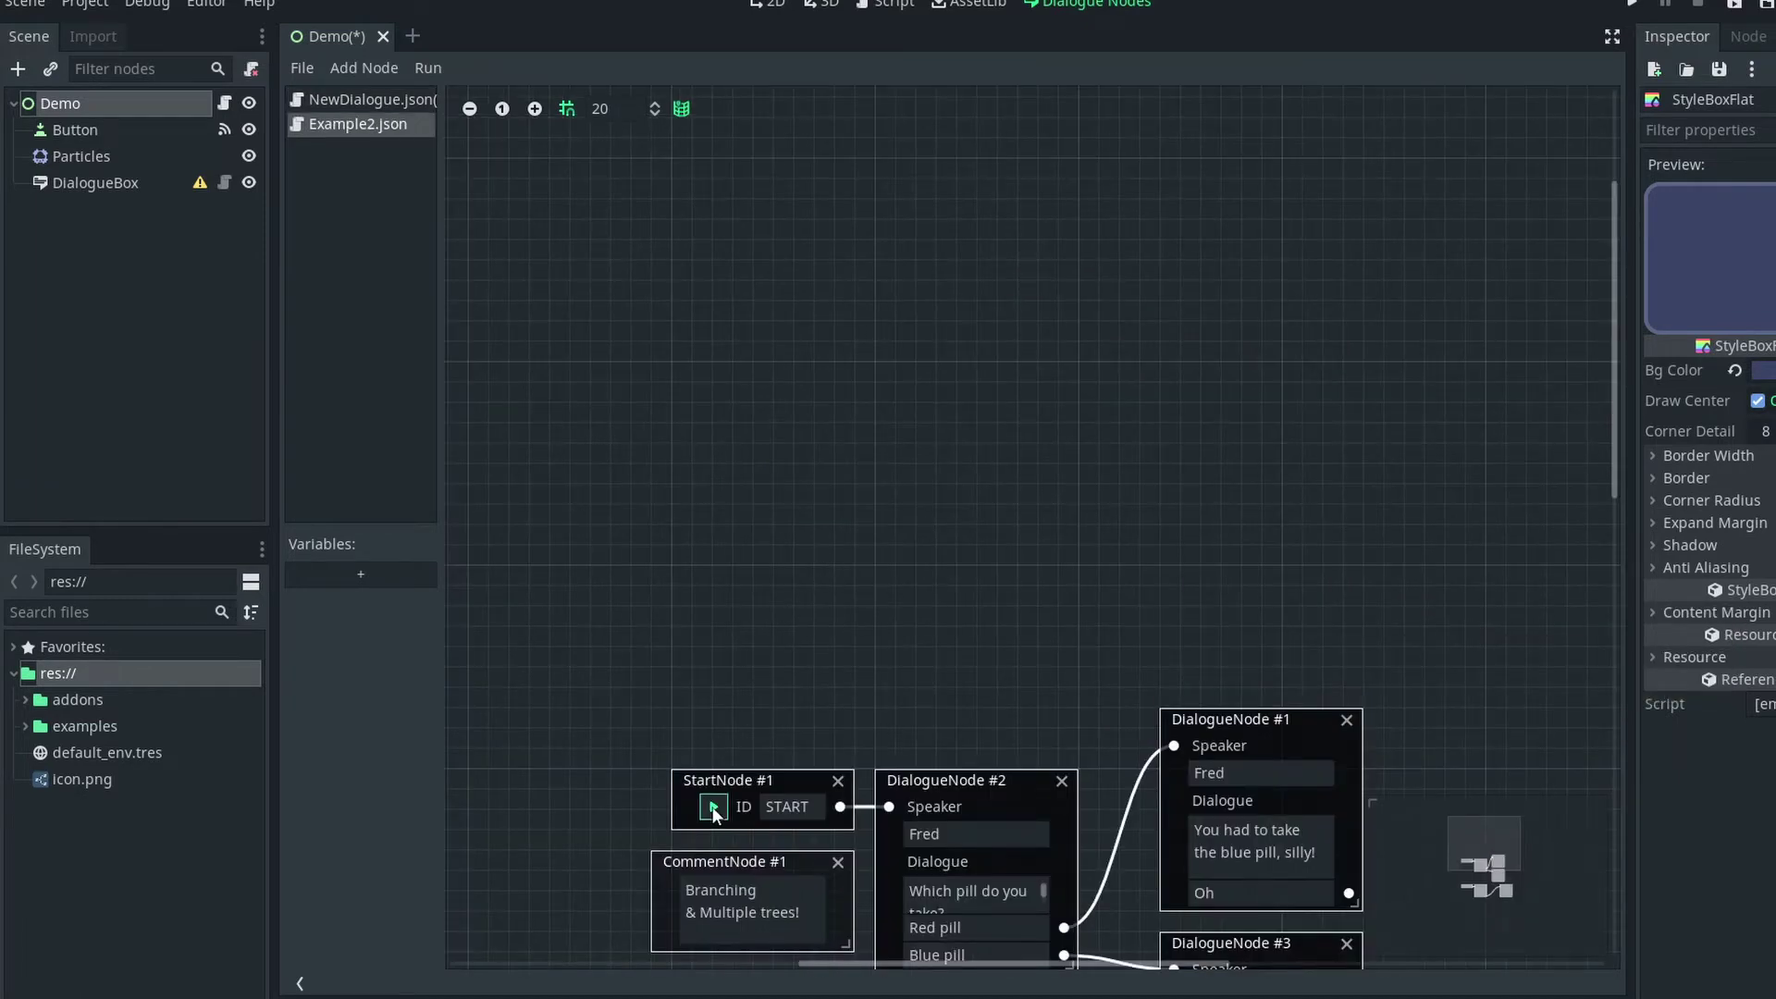
left_click(712, 806)
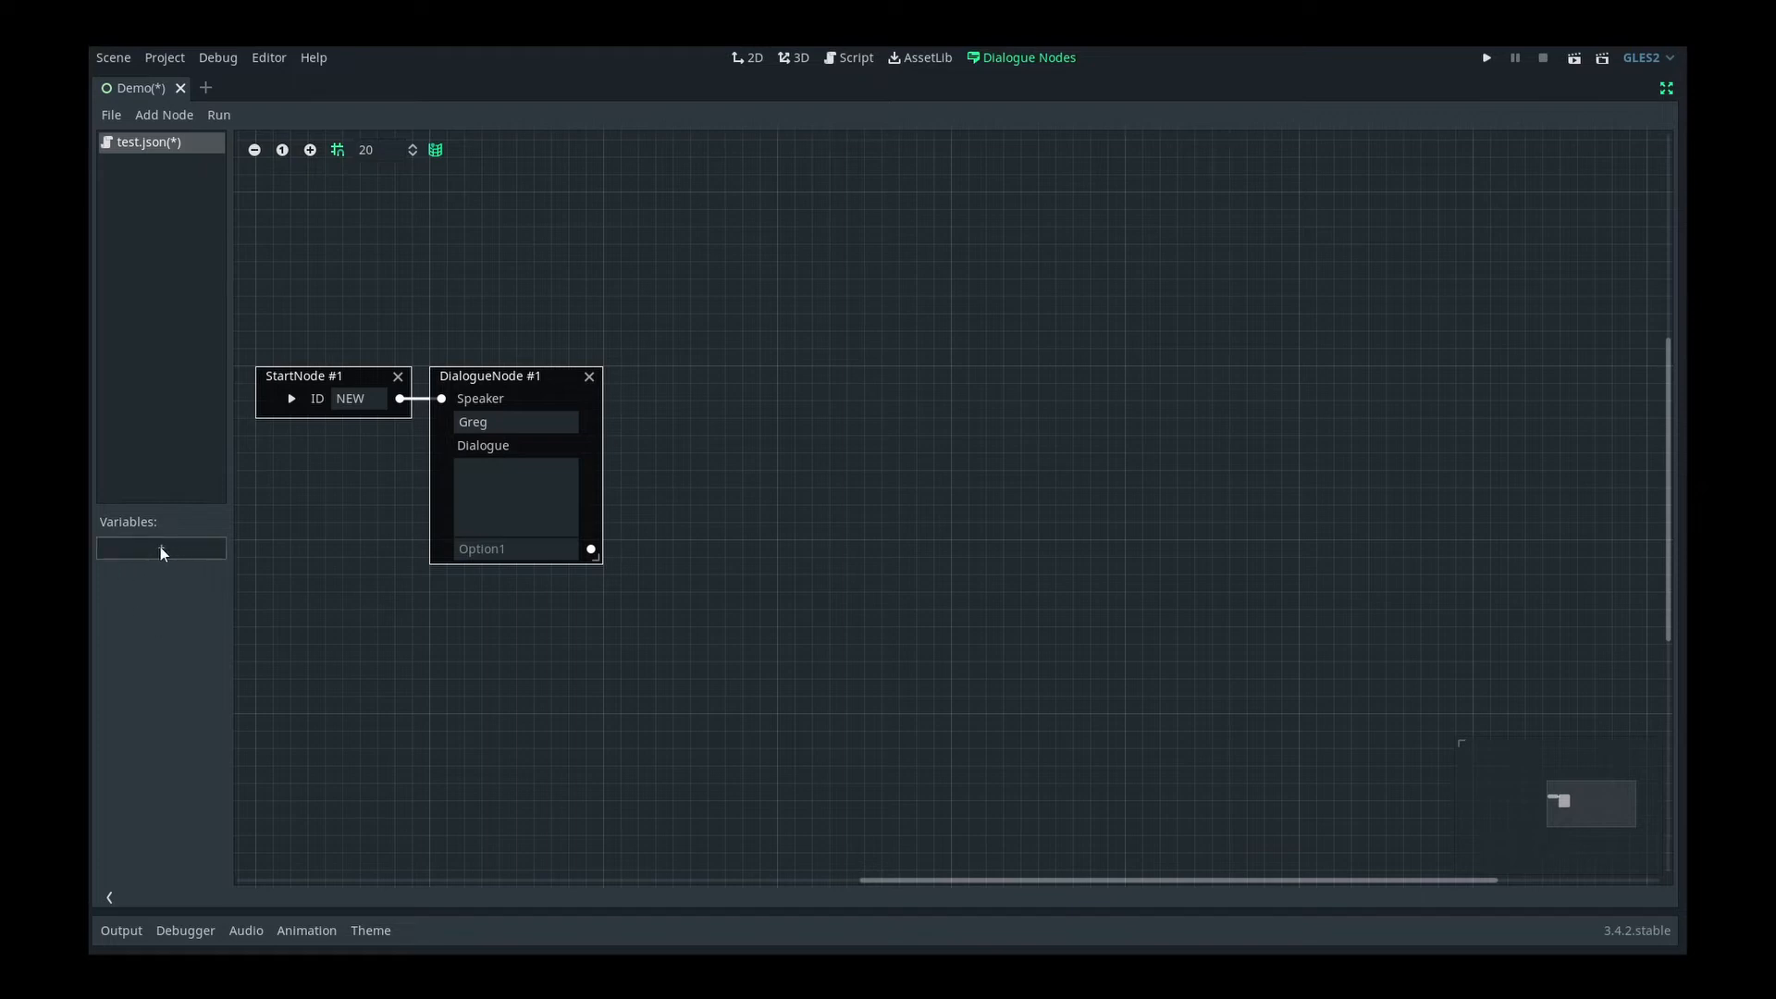
Step: Add a Coins Int variable and set the condition node to a less-than 120 check
left_click(185, 548)
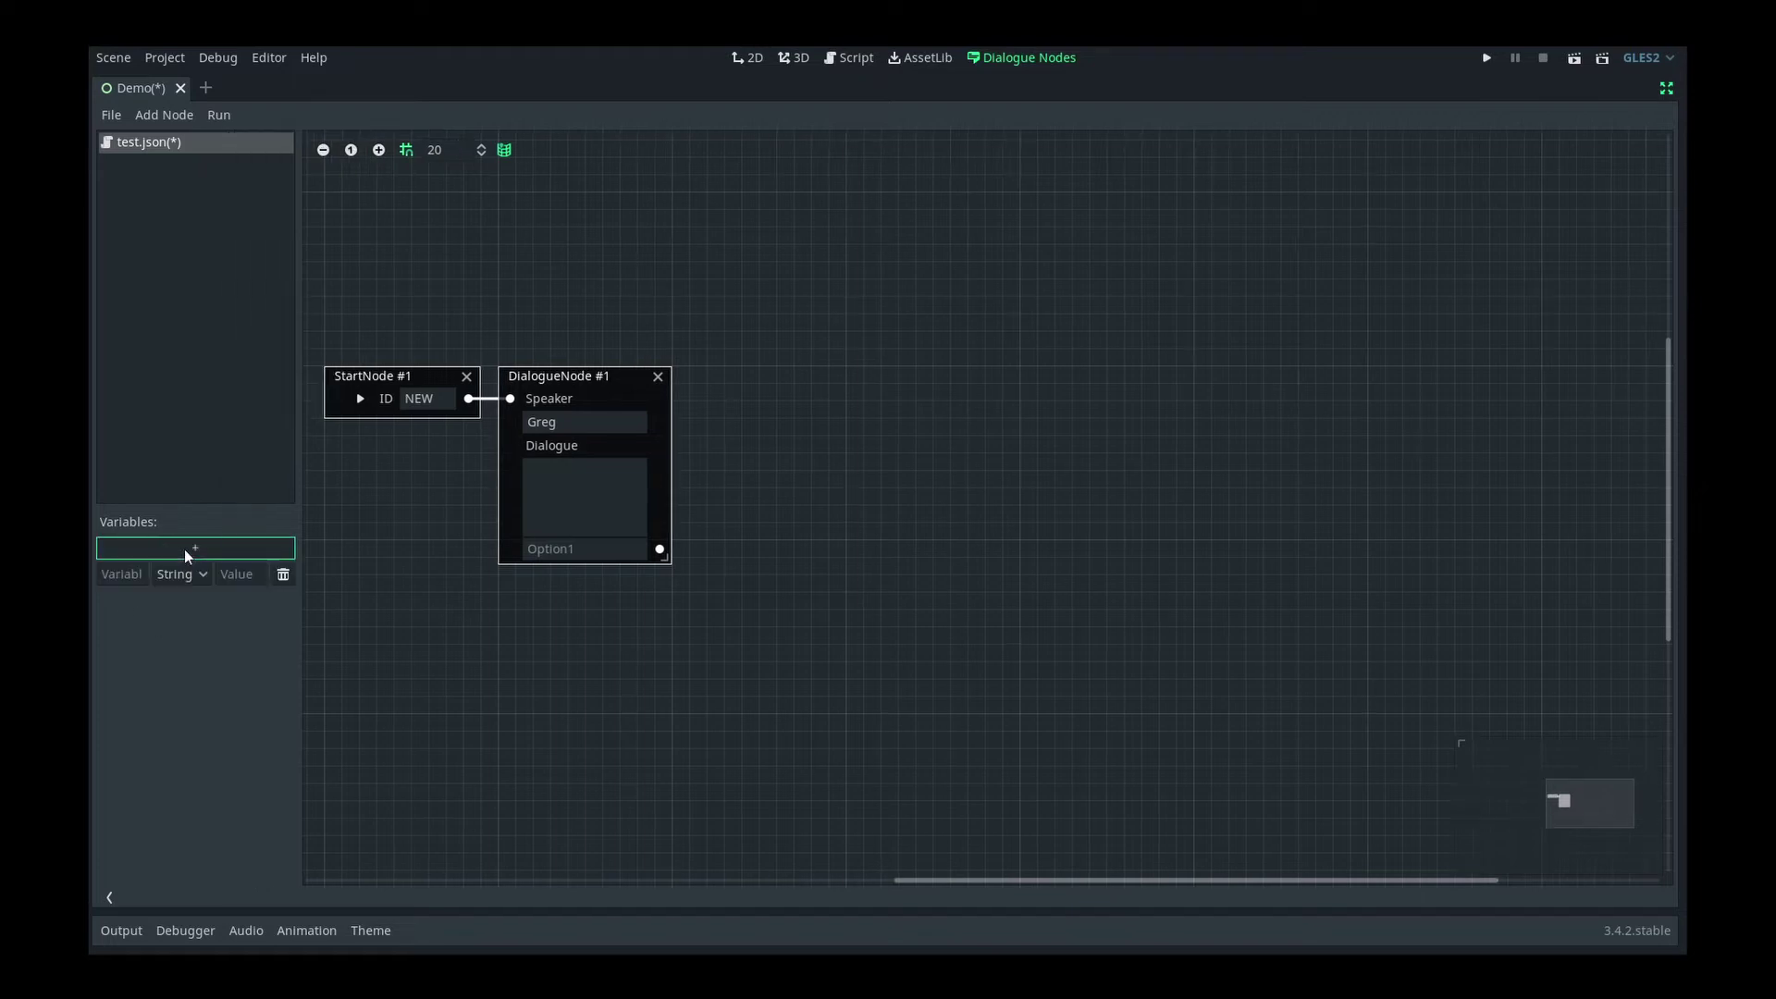
left_click(123, 575)
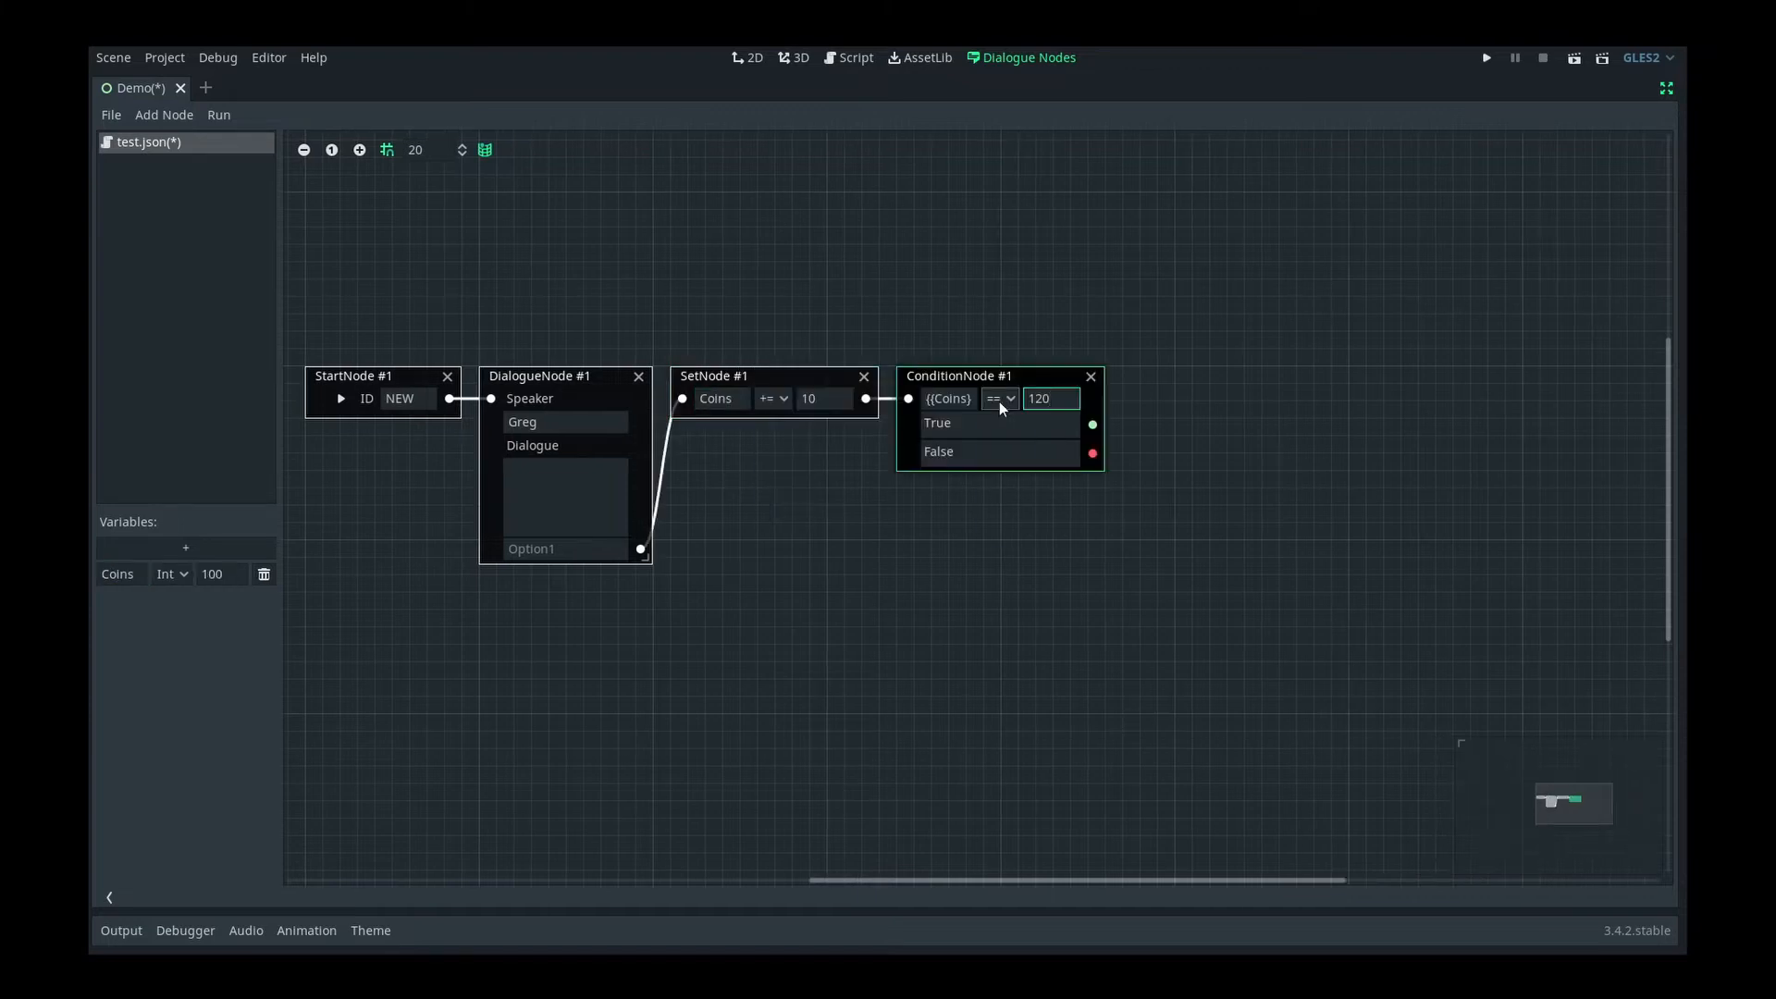
left_click(1001, 402)
left_click(1013, 485)
Step: Branch True/False to new dialogue nodes and anchor the dialogue box at Center Bottom
left_click_drag(1201, 550, 1204, 553)
left_click(1230, 579)
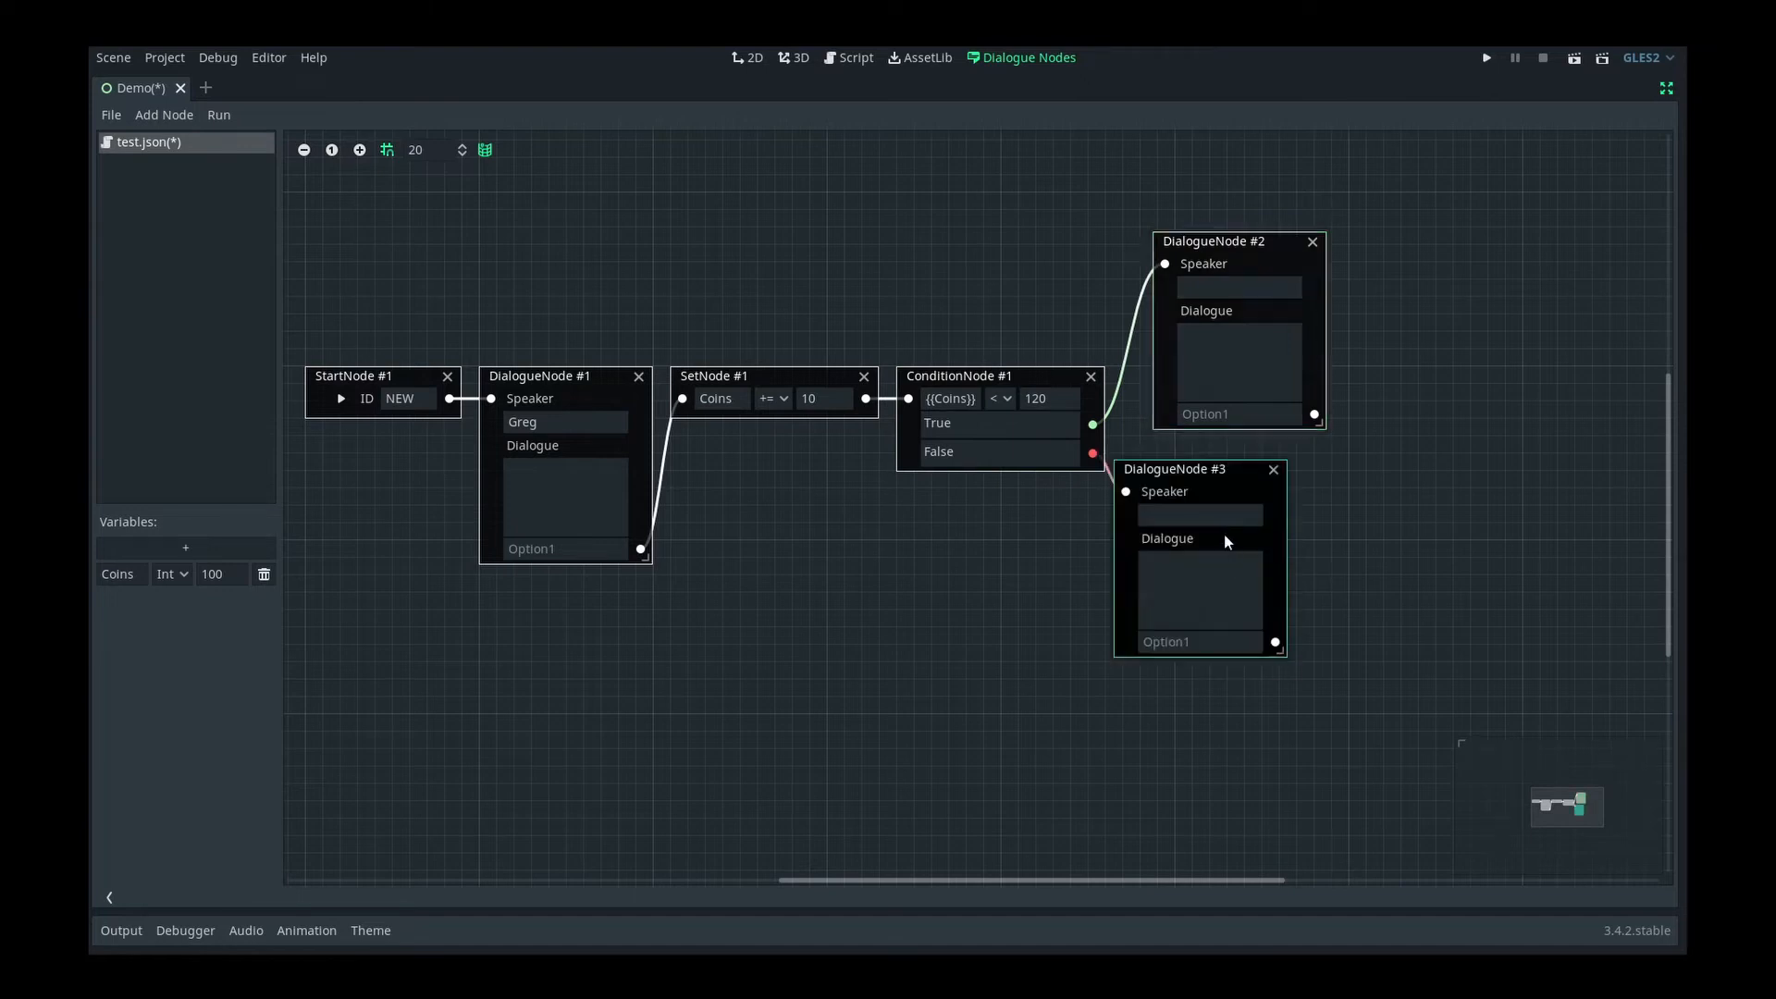
left_click_drag(1201, 472, 1258, 463)
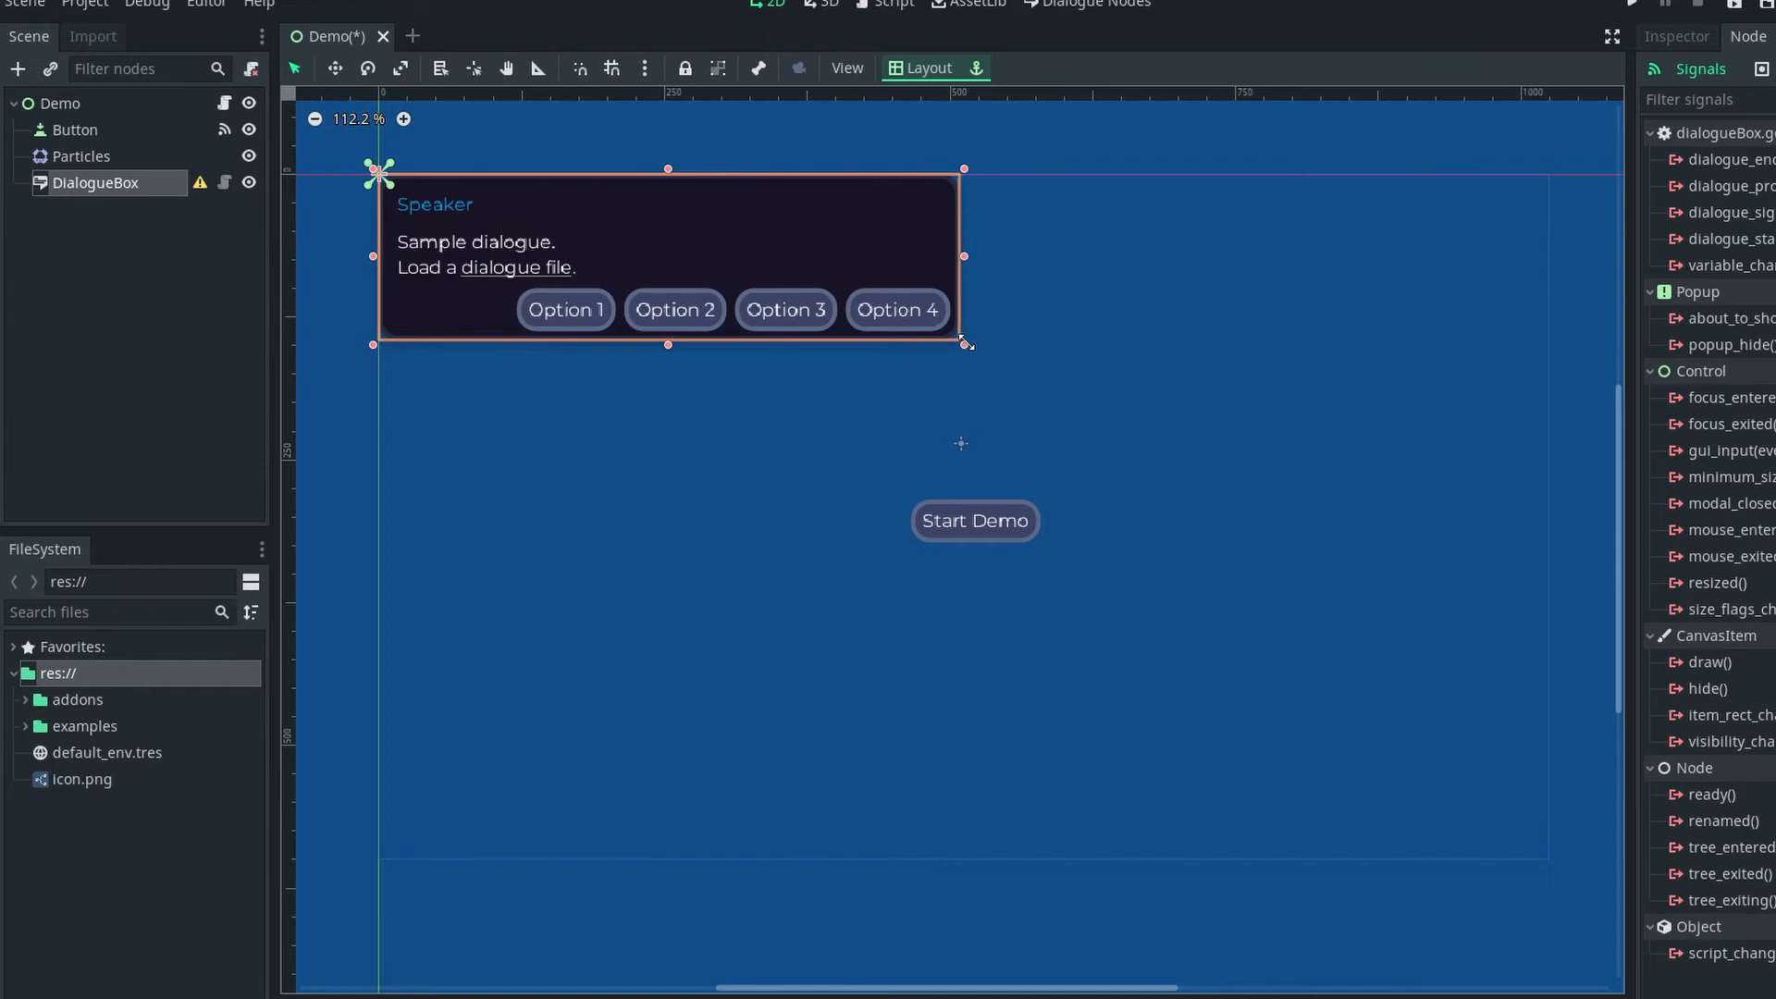
left_click(917, 69)
left_click(943, 291)
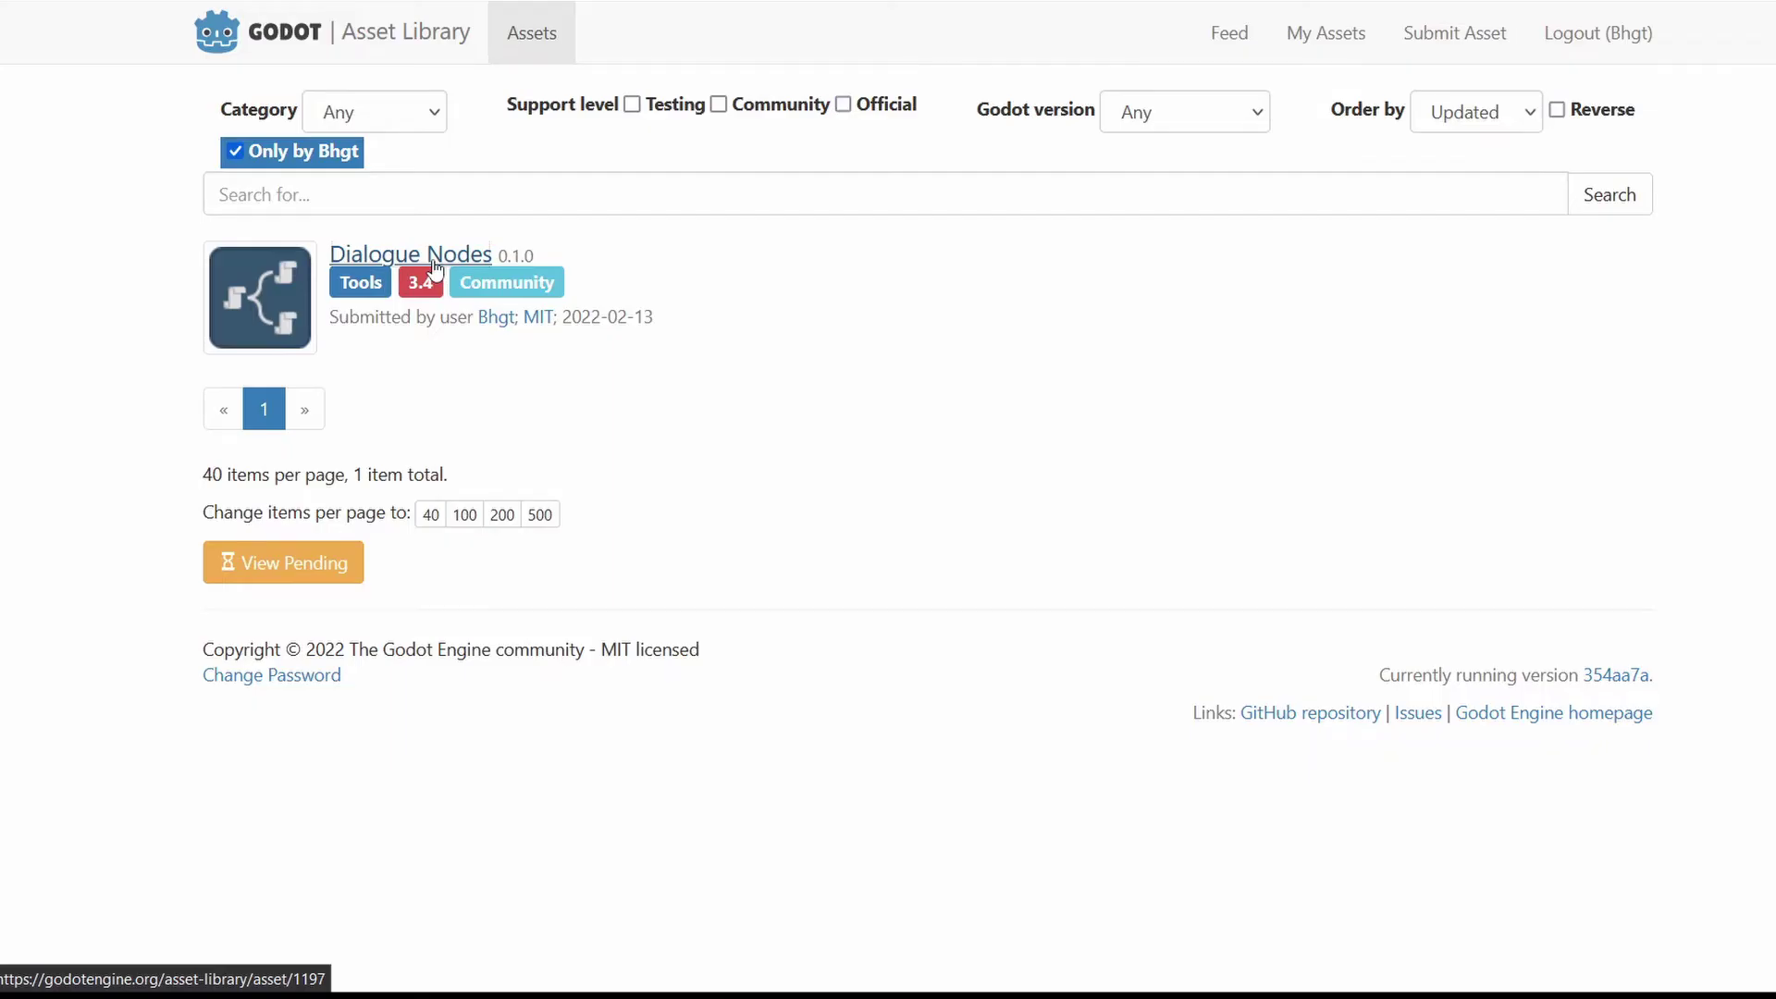
Step: From the Dialogue Nodes page, browse submissions and open the Defuse! project page
left_click(434, 263)
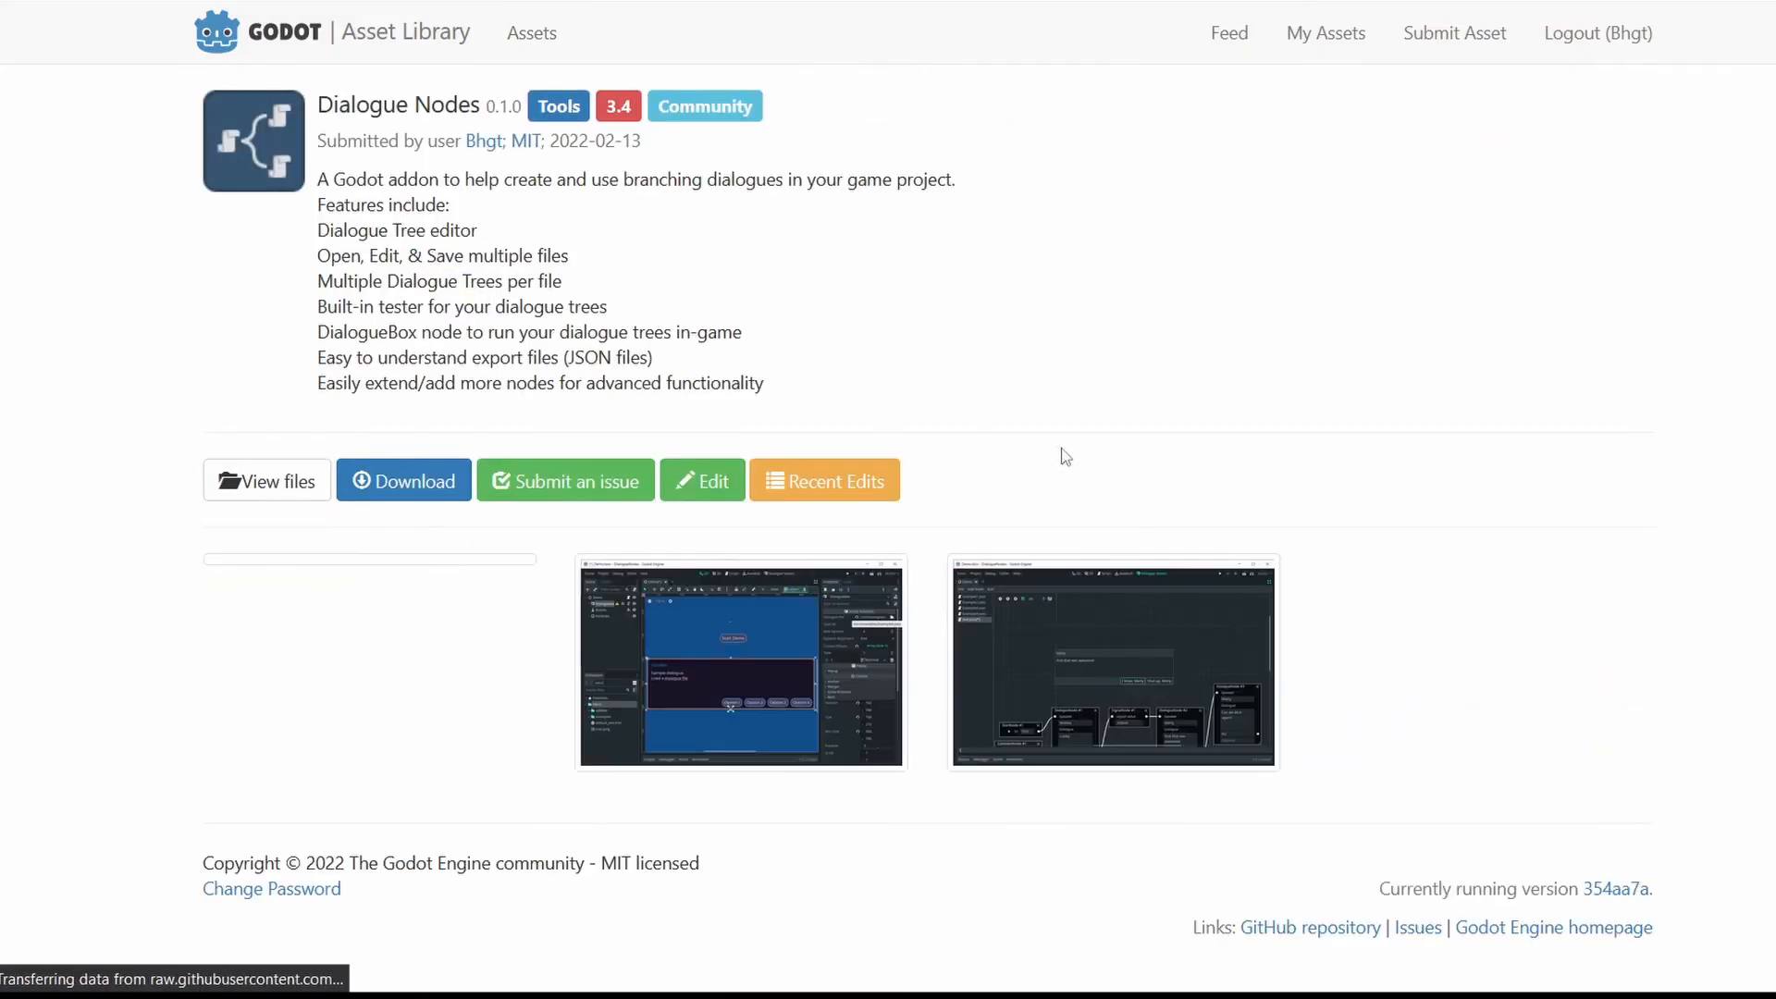
scroll(1019, 556, "down", 1)
scroll(1020, 555, "down", 1)
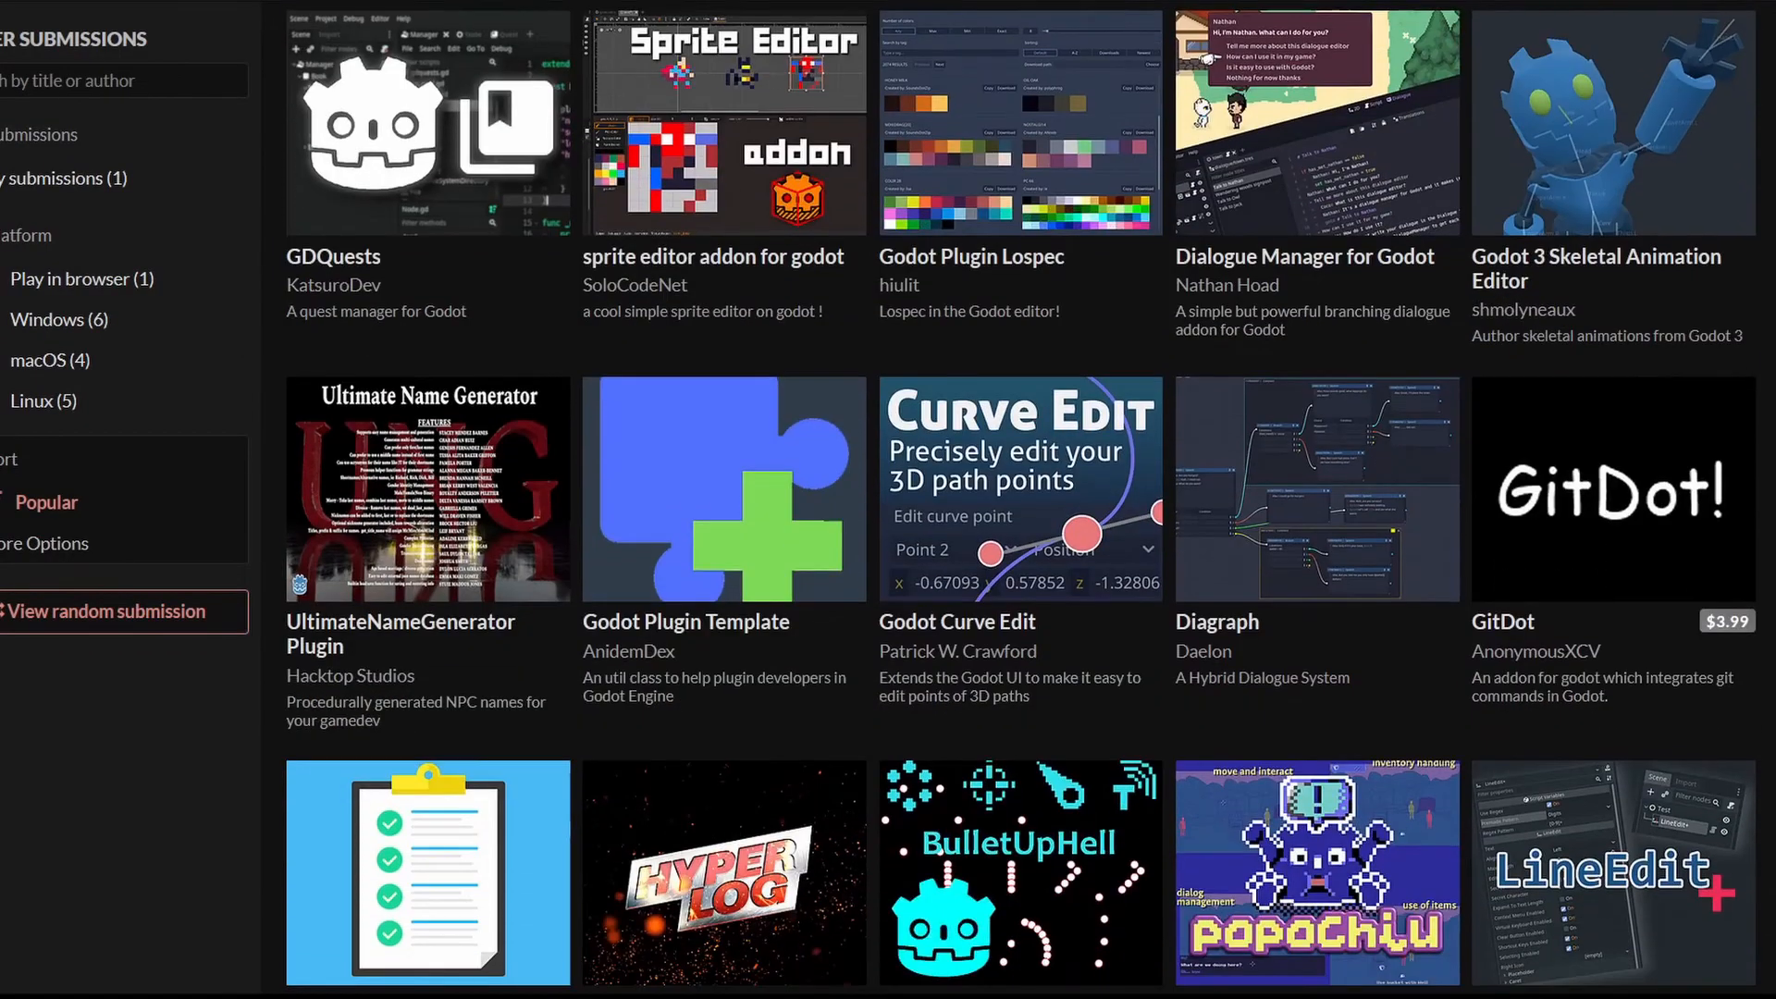
scroll(1020, 555, "down", 2)
scroll(1073, 689, "down", 1)
scroll(1072, 689, "down", 1)
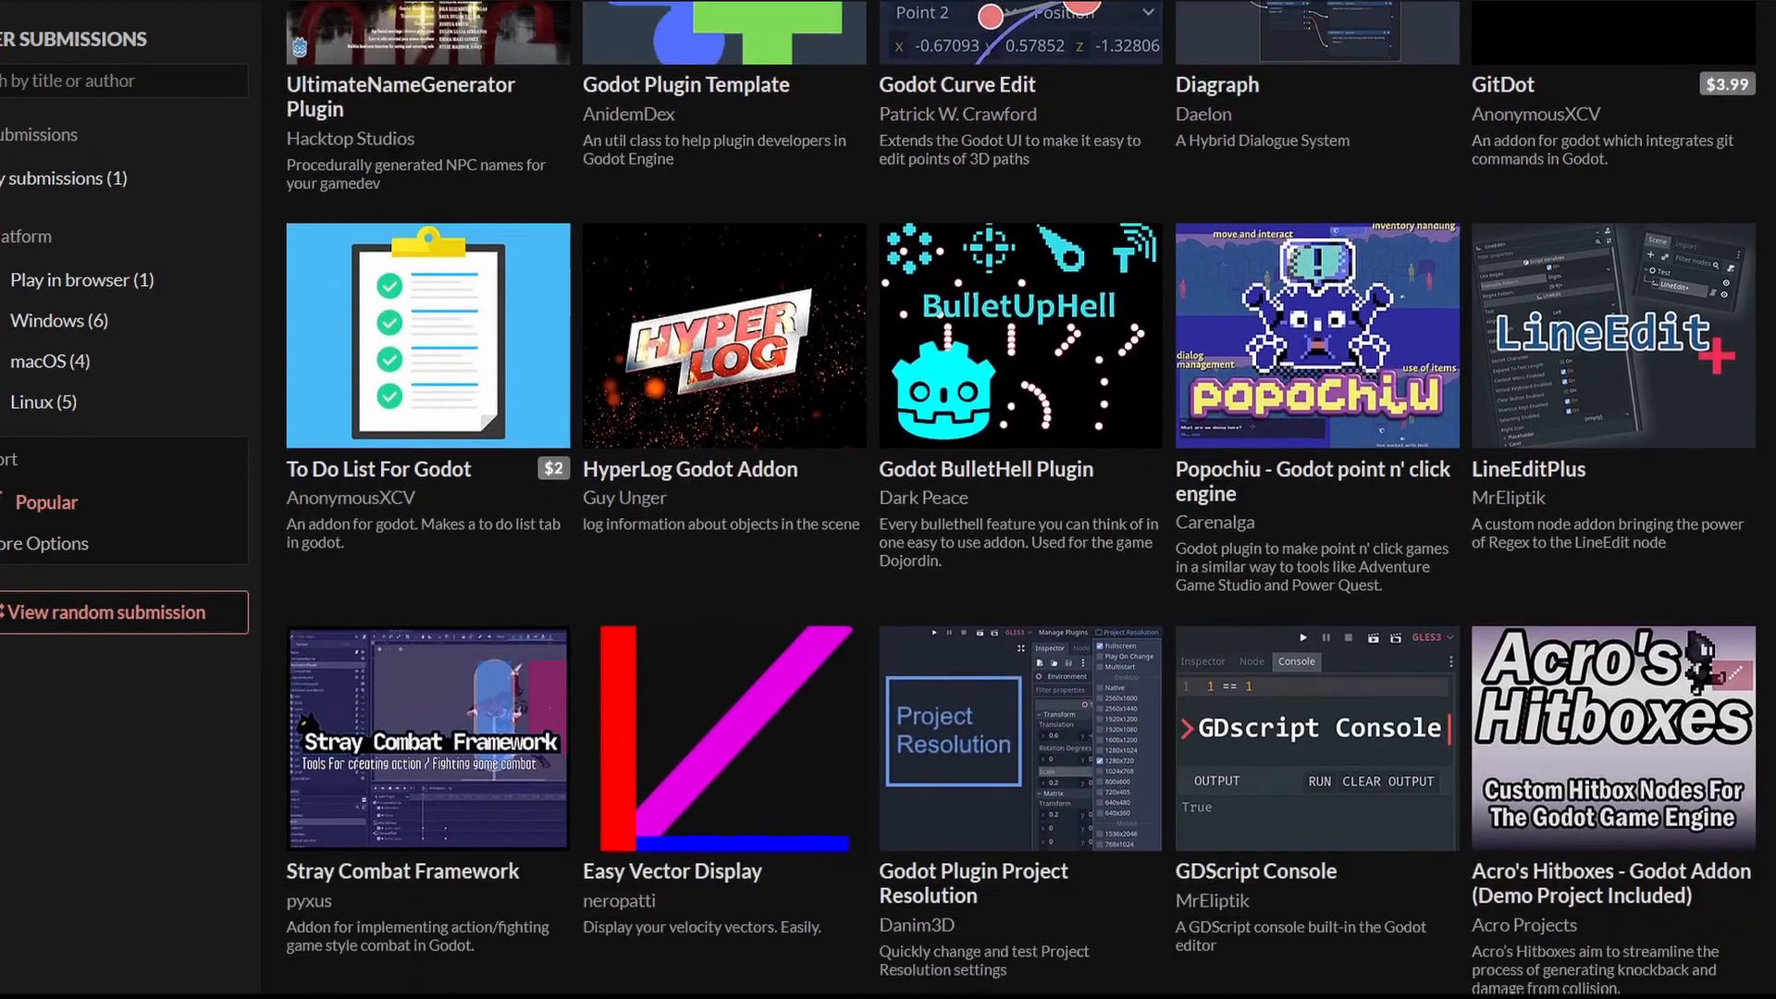
scroll(1073, 688, "down", 1)
scroll(1073, 688, "down", 3)
left_click(972, 611)
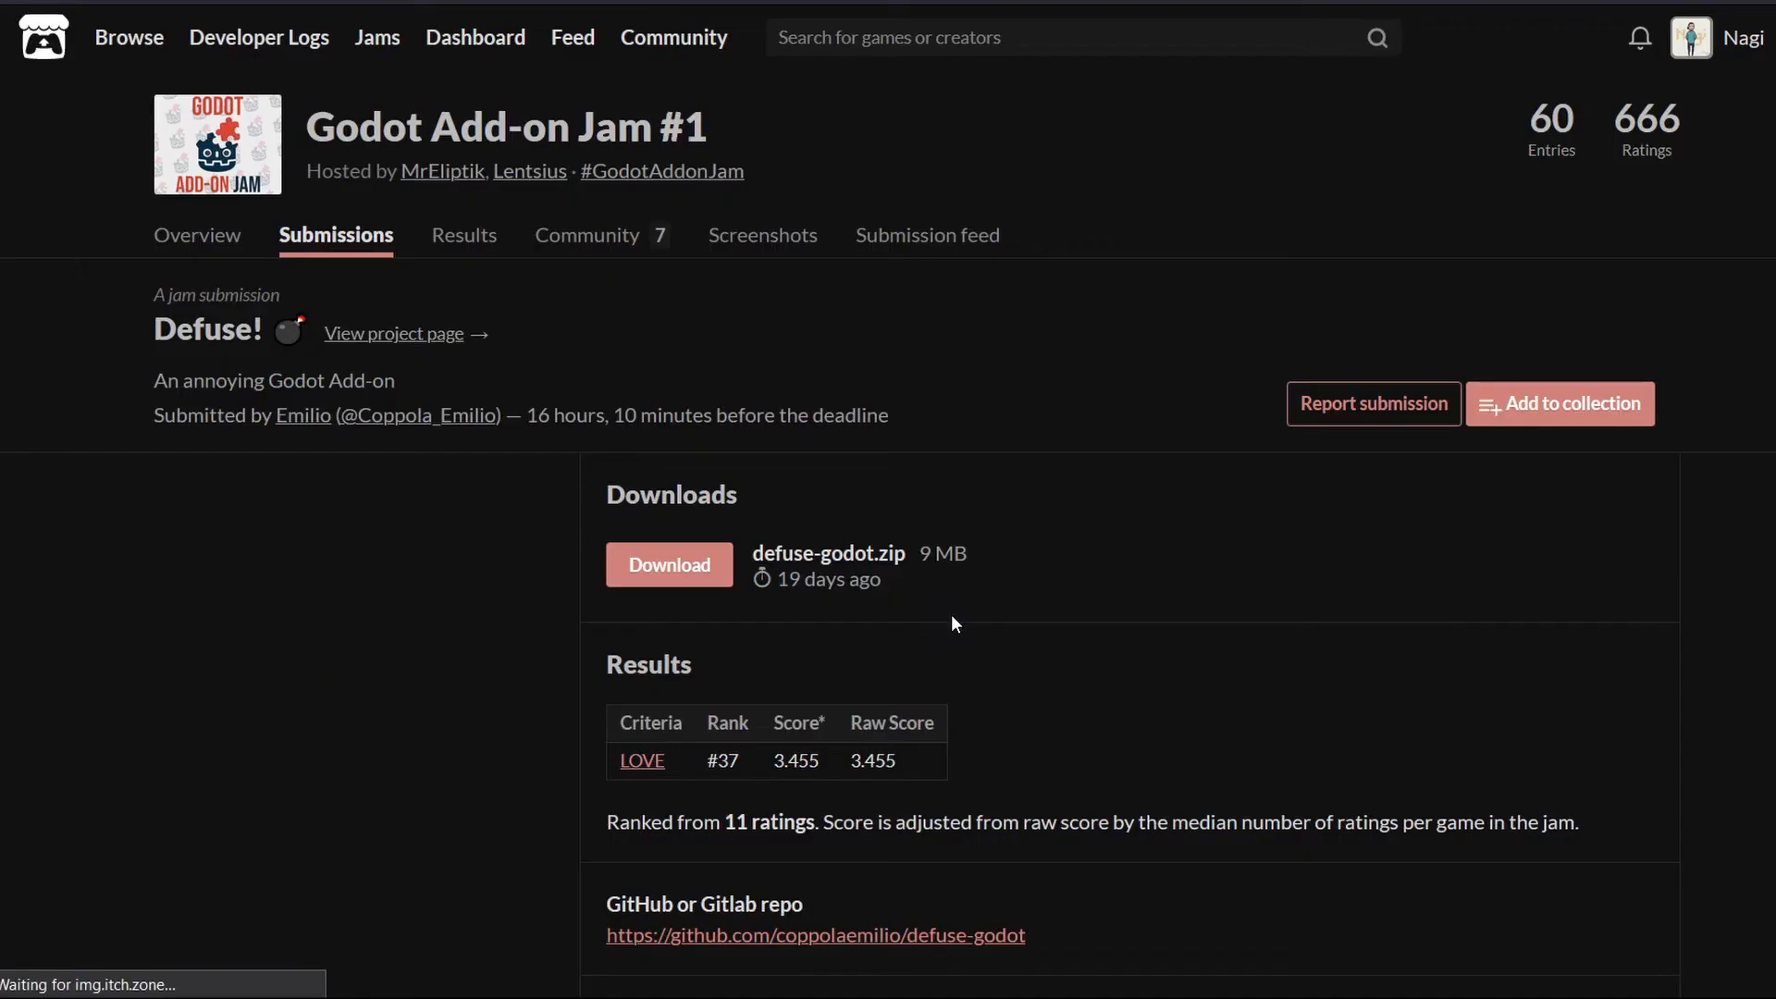
left_click(386, 335)
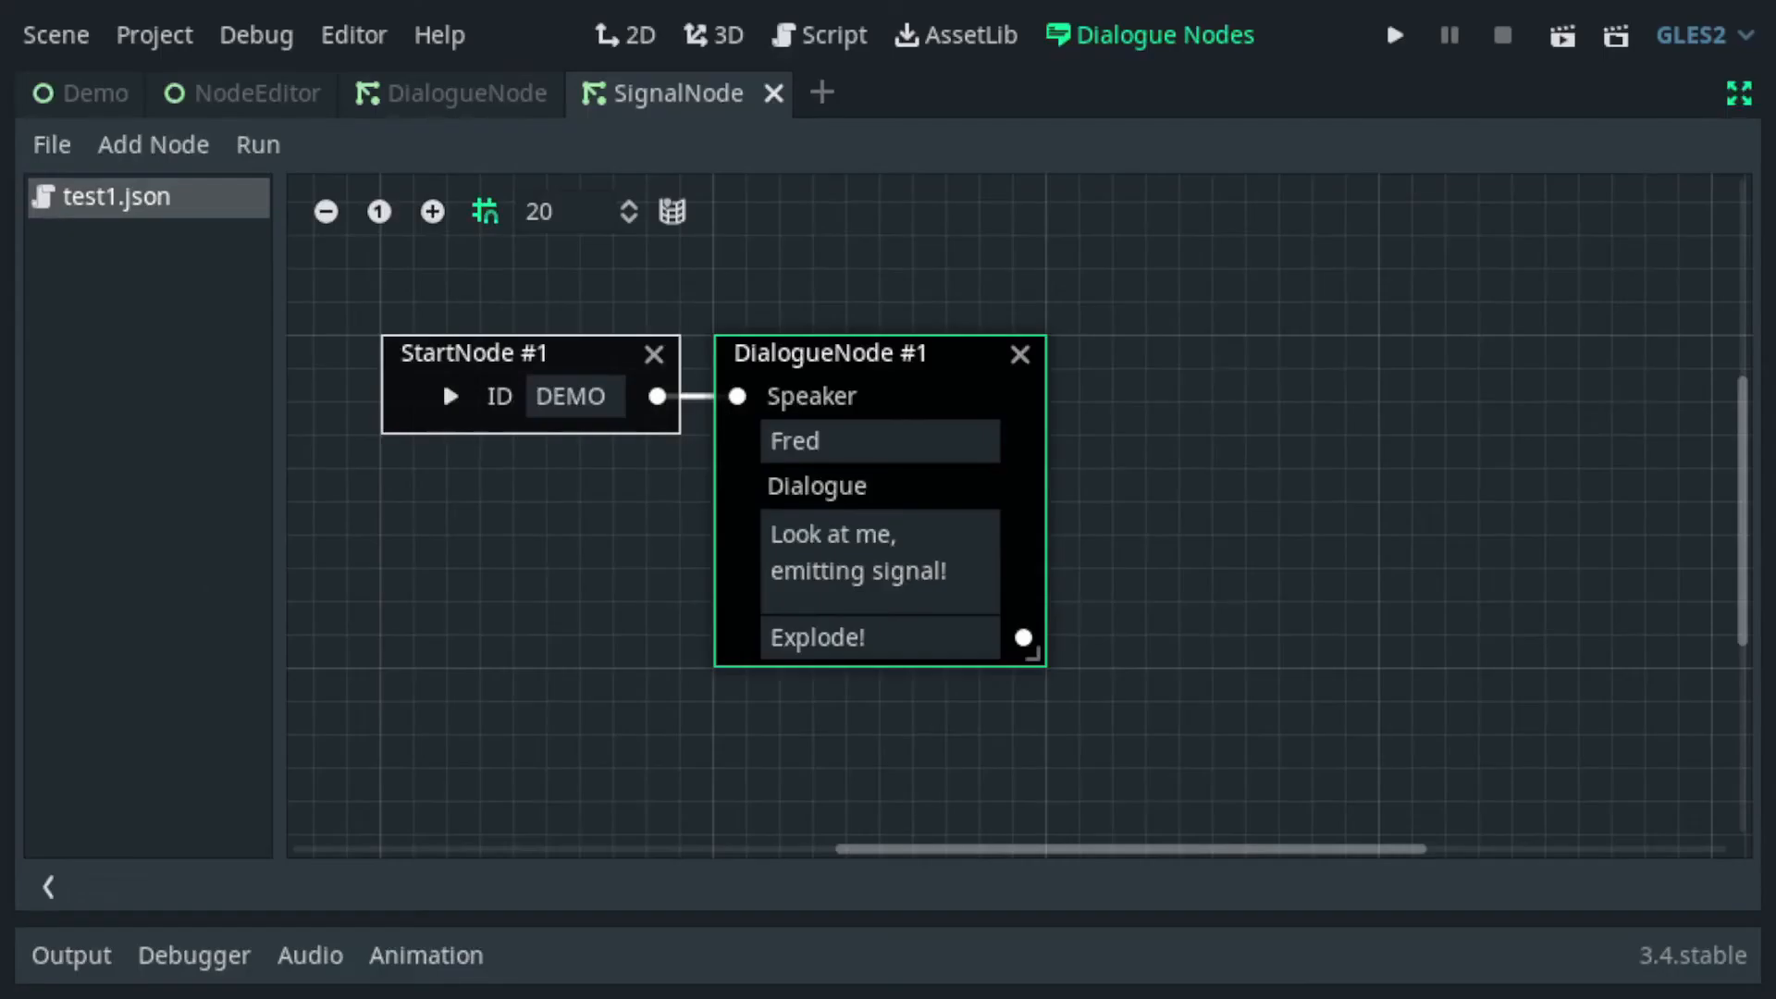
Step: Connect the Explode! option to a SignalNode with signal value 'explode'
left_click_drag(1023, 636, 1149, 383)
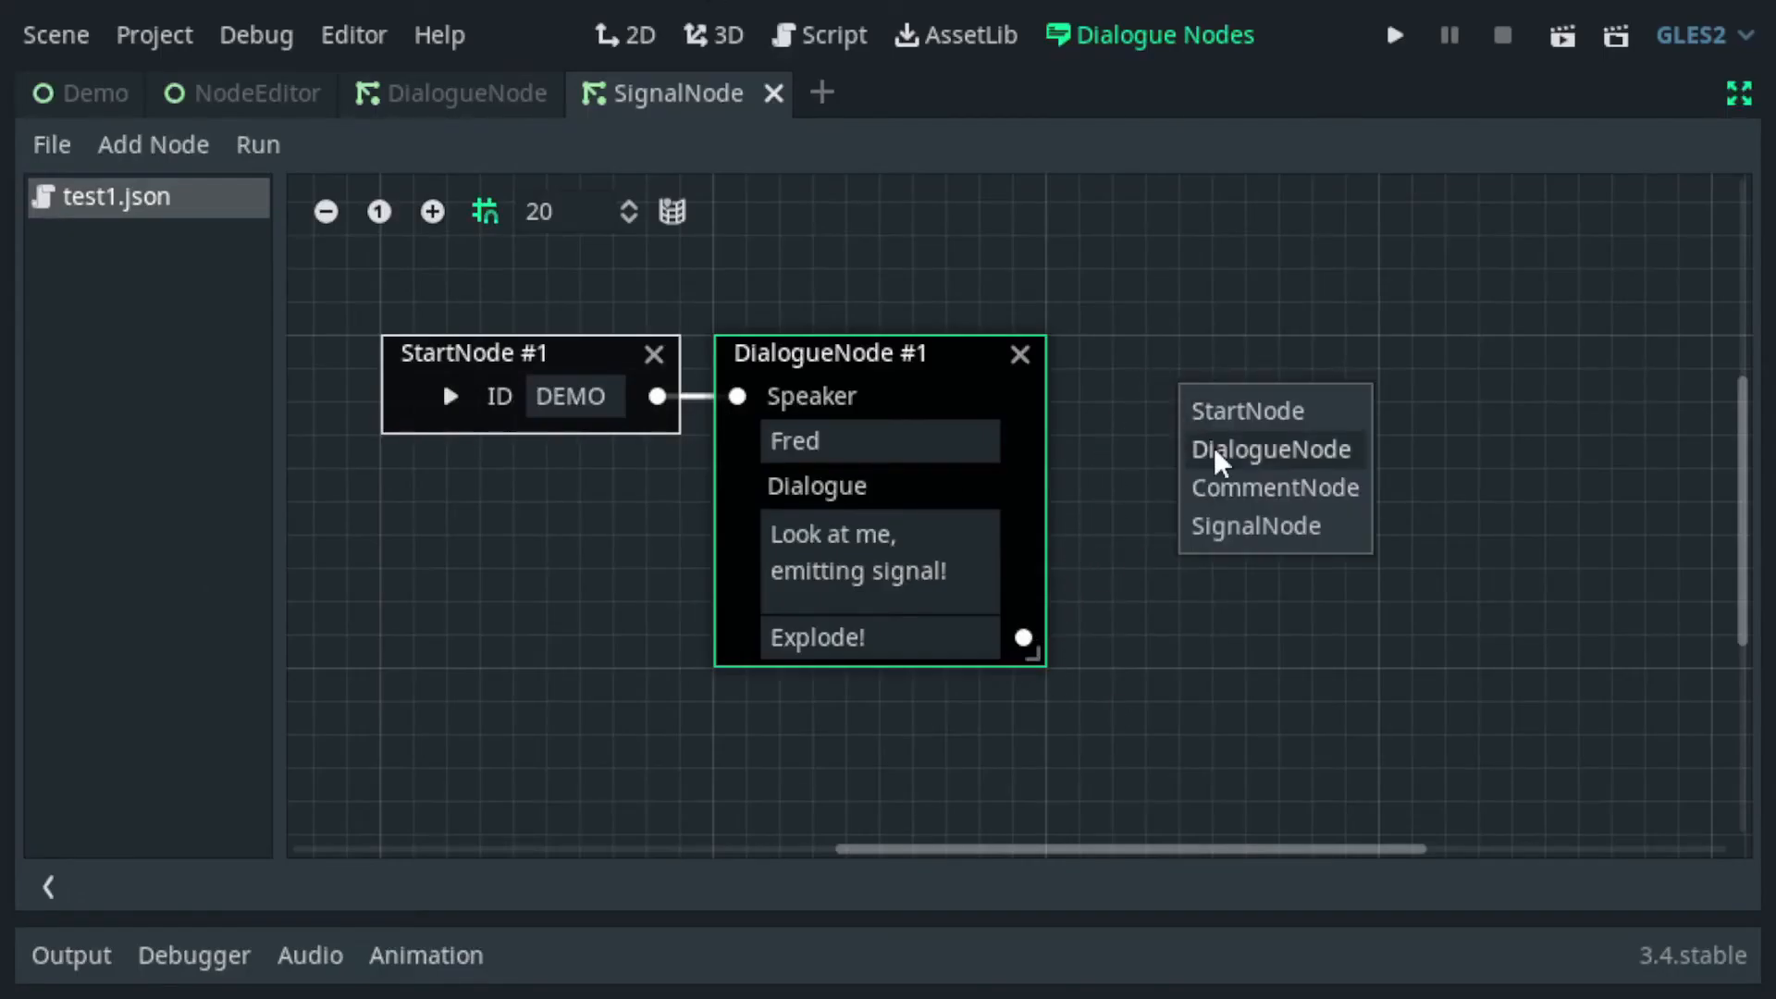
left_click(1255, 519)
left_click(1232, 433)
type("explode")
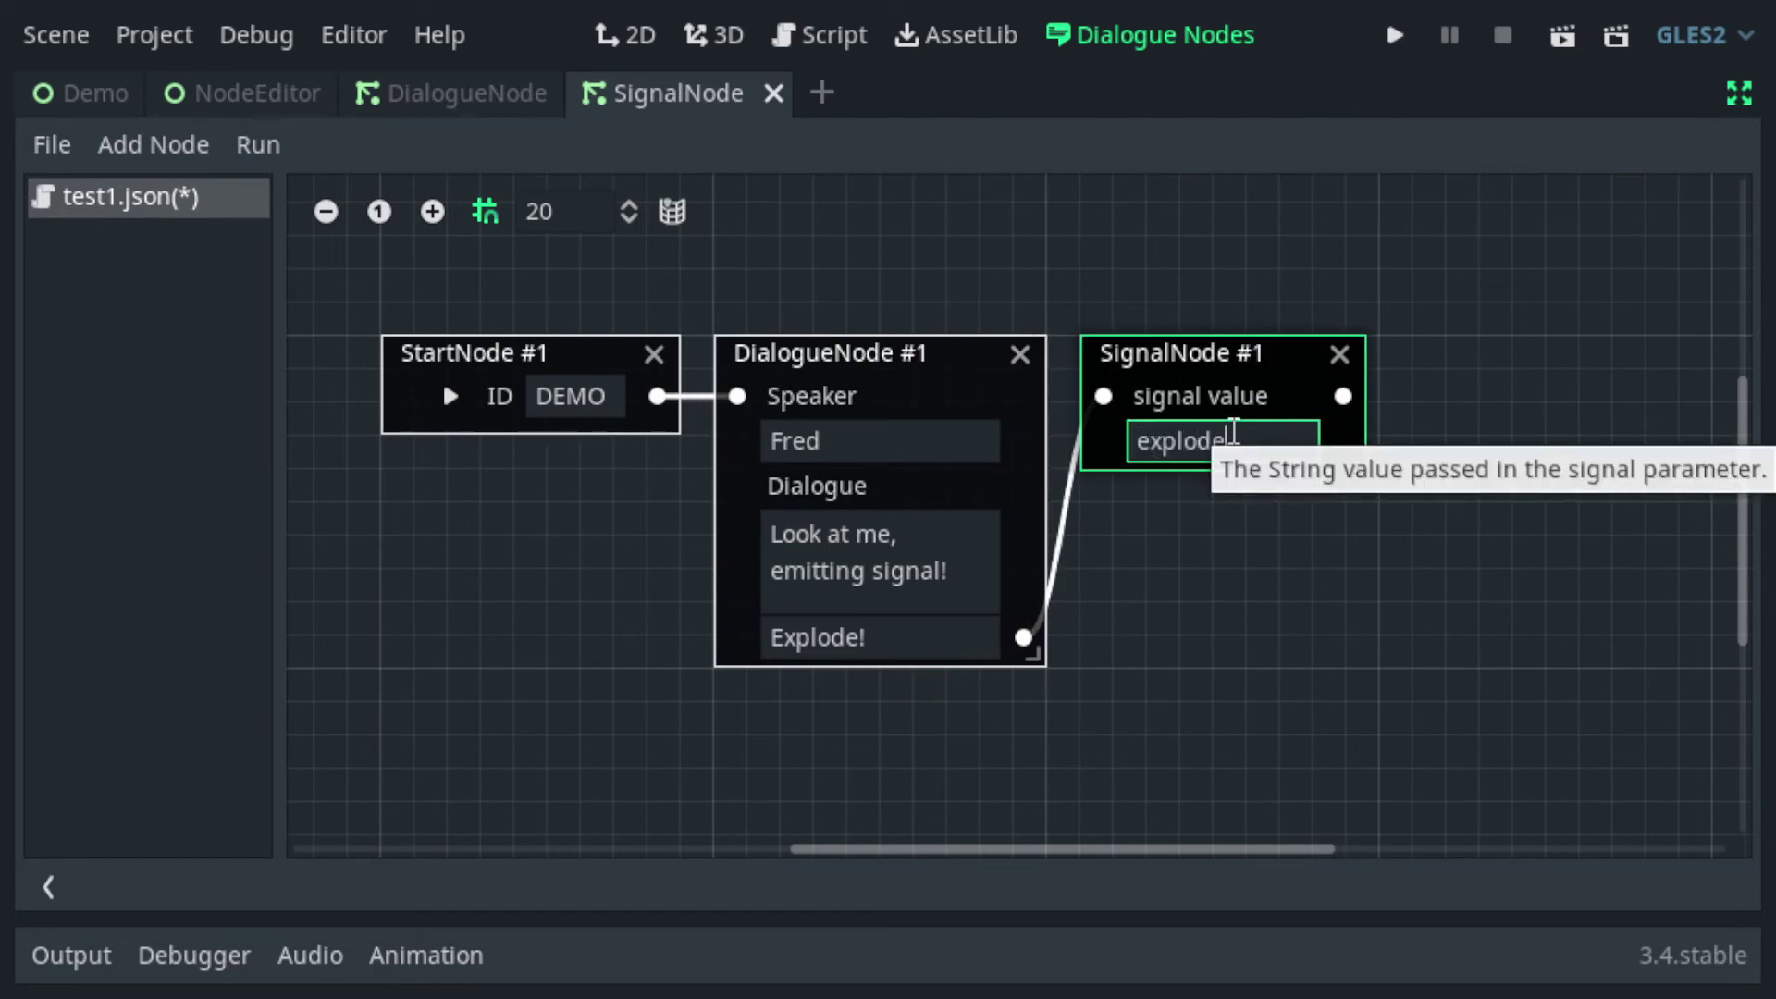
left_click(1209, 536)
scroll(1209, 537, "right", 3)
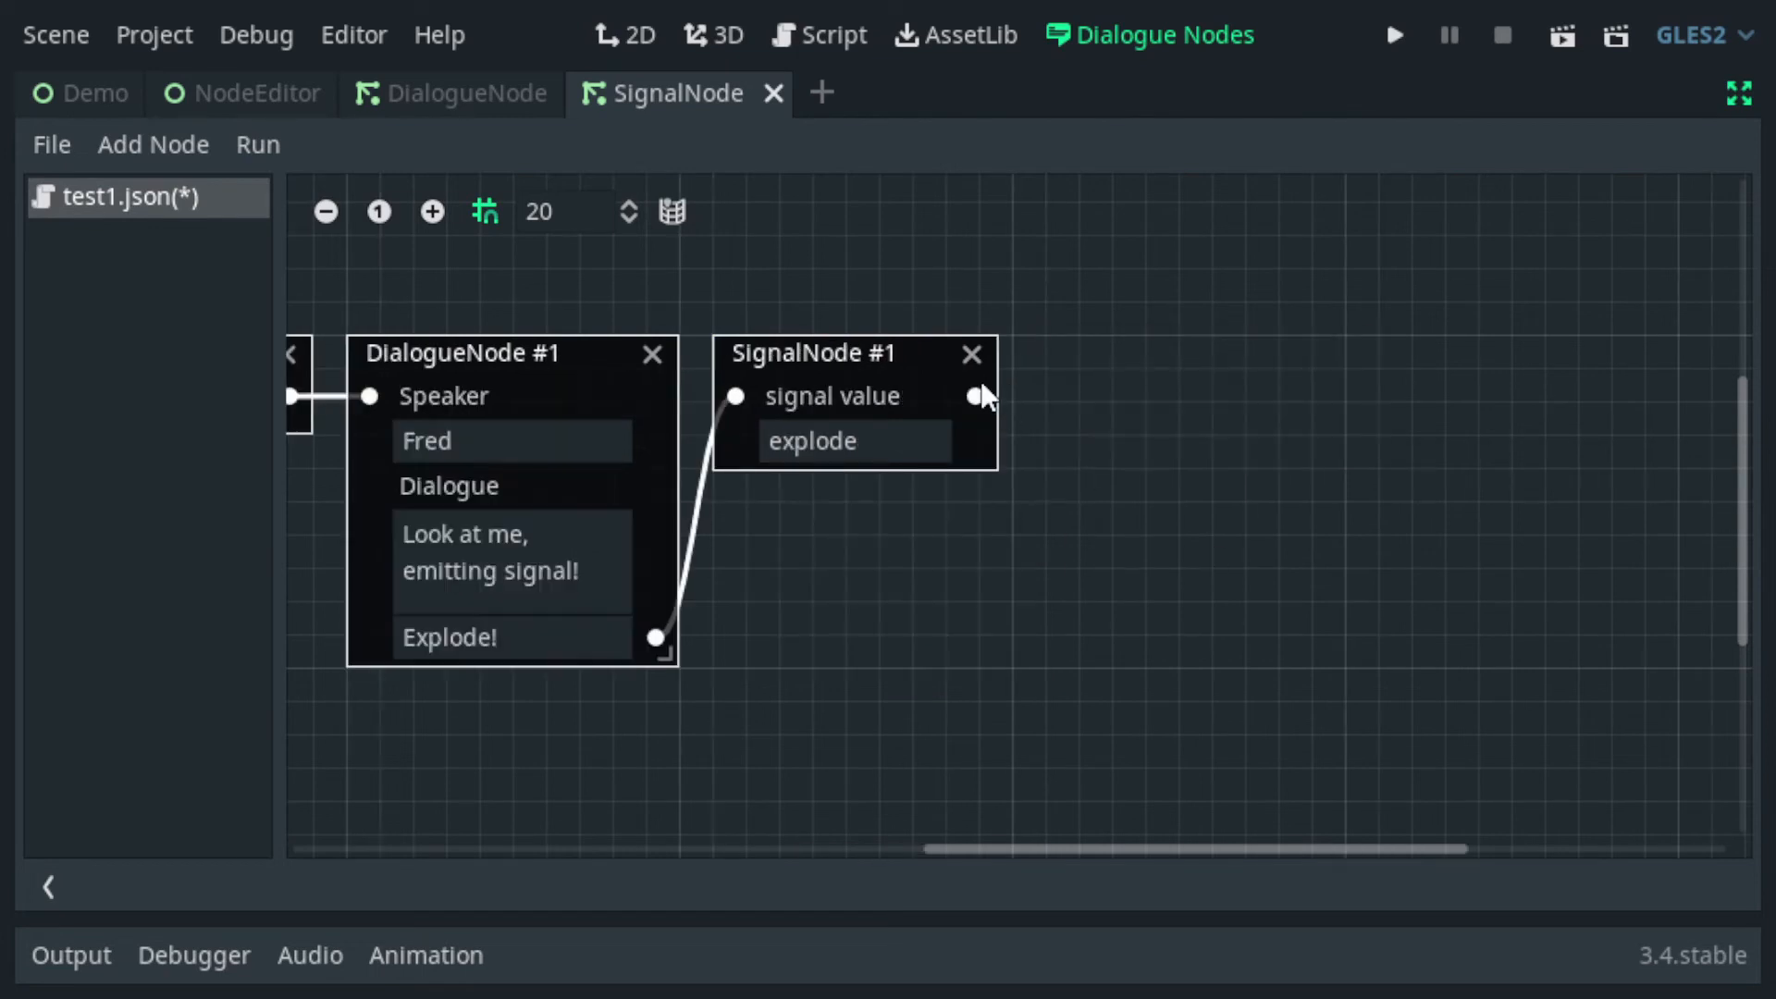
Step: Pan the graph aside and switch to the Player scene
left_click_drag(976, 395, 1118, 463)
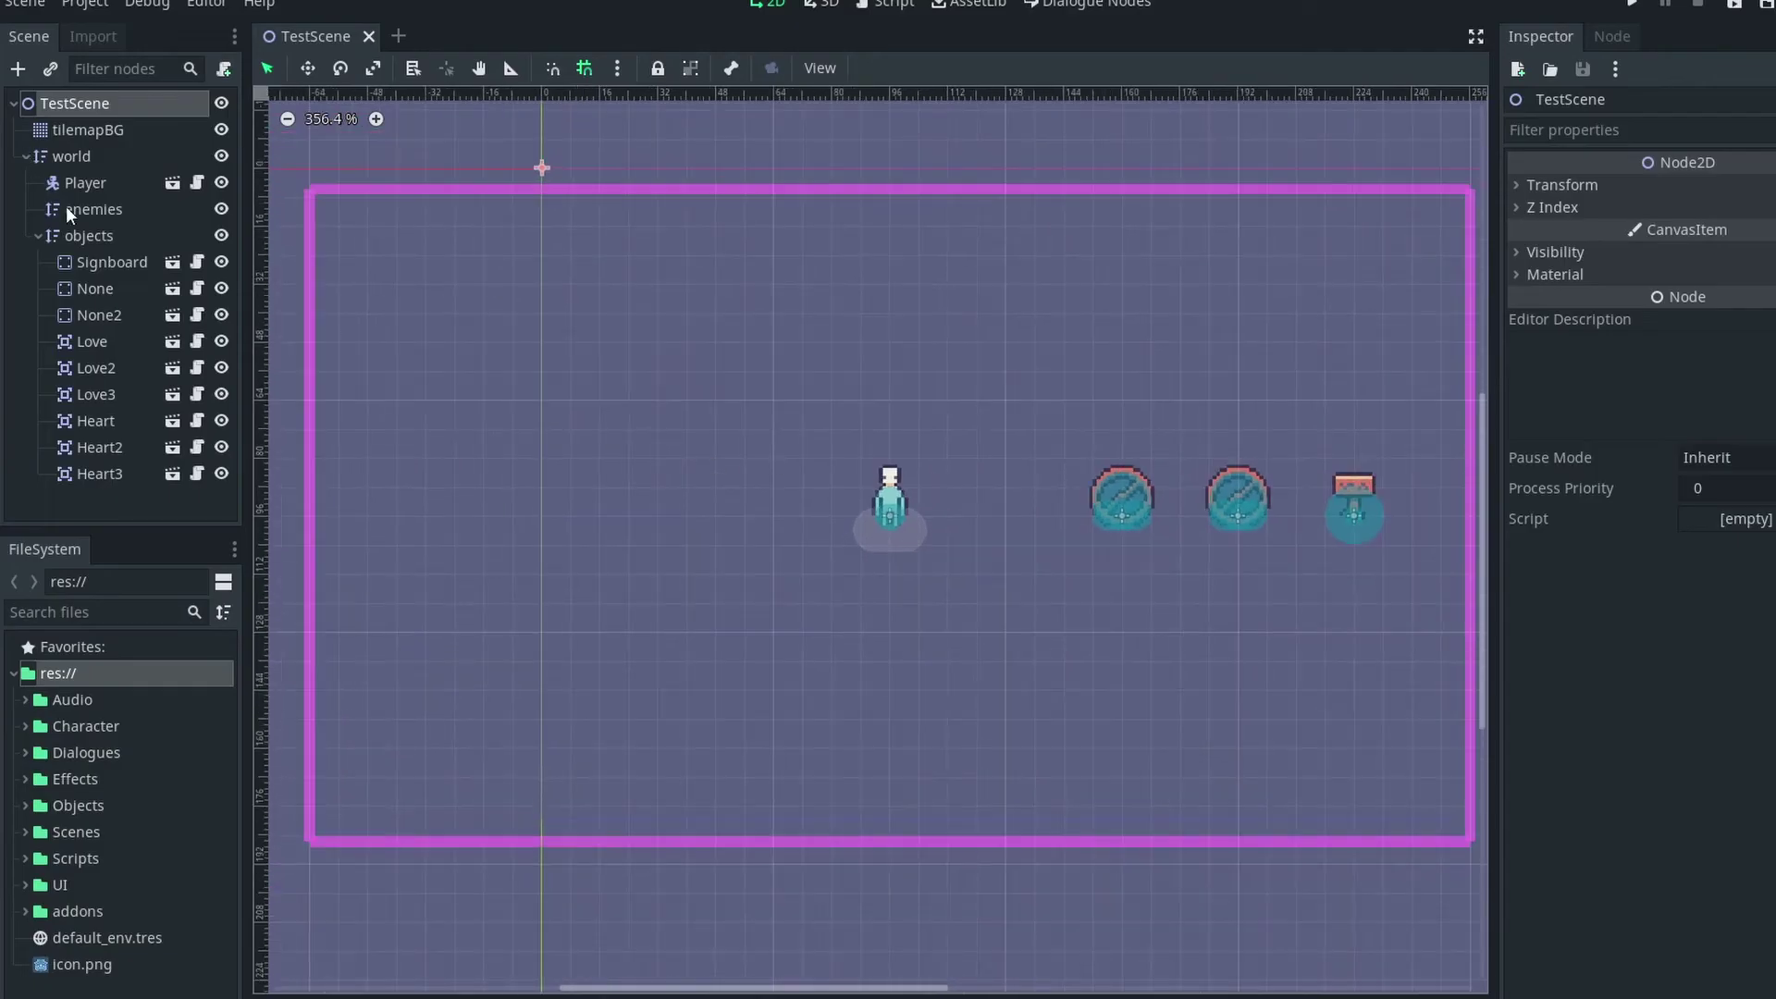
left_click(143, 177)
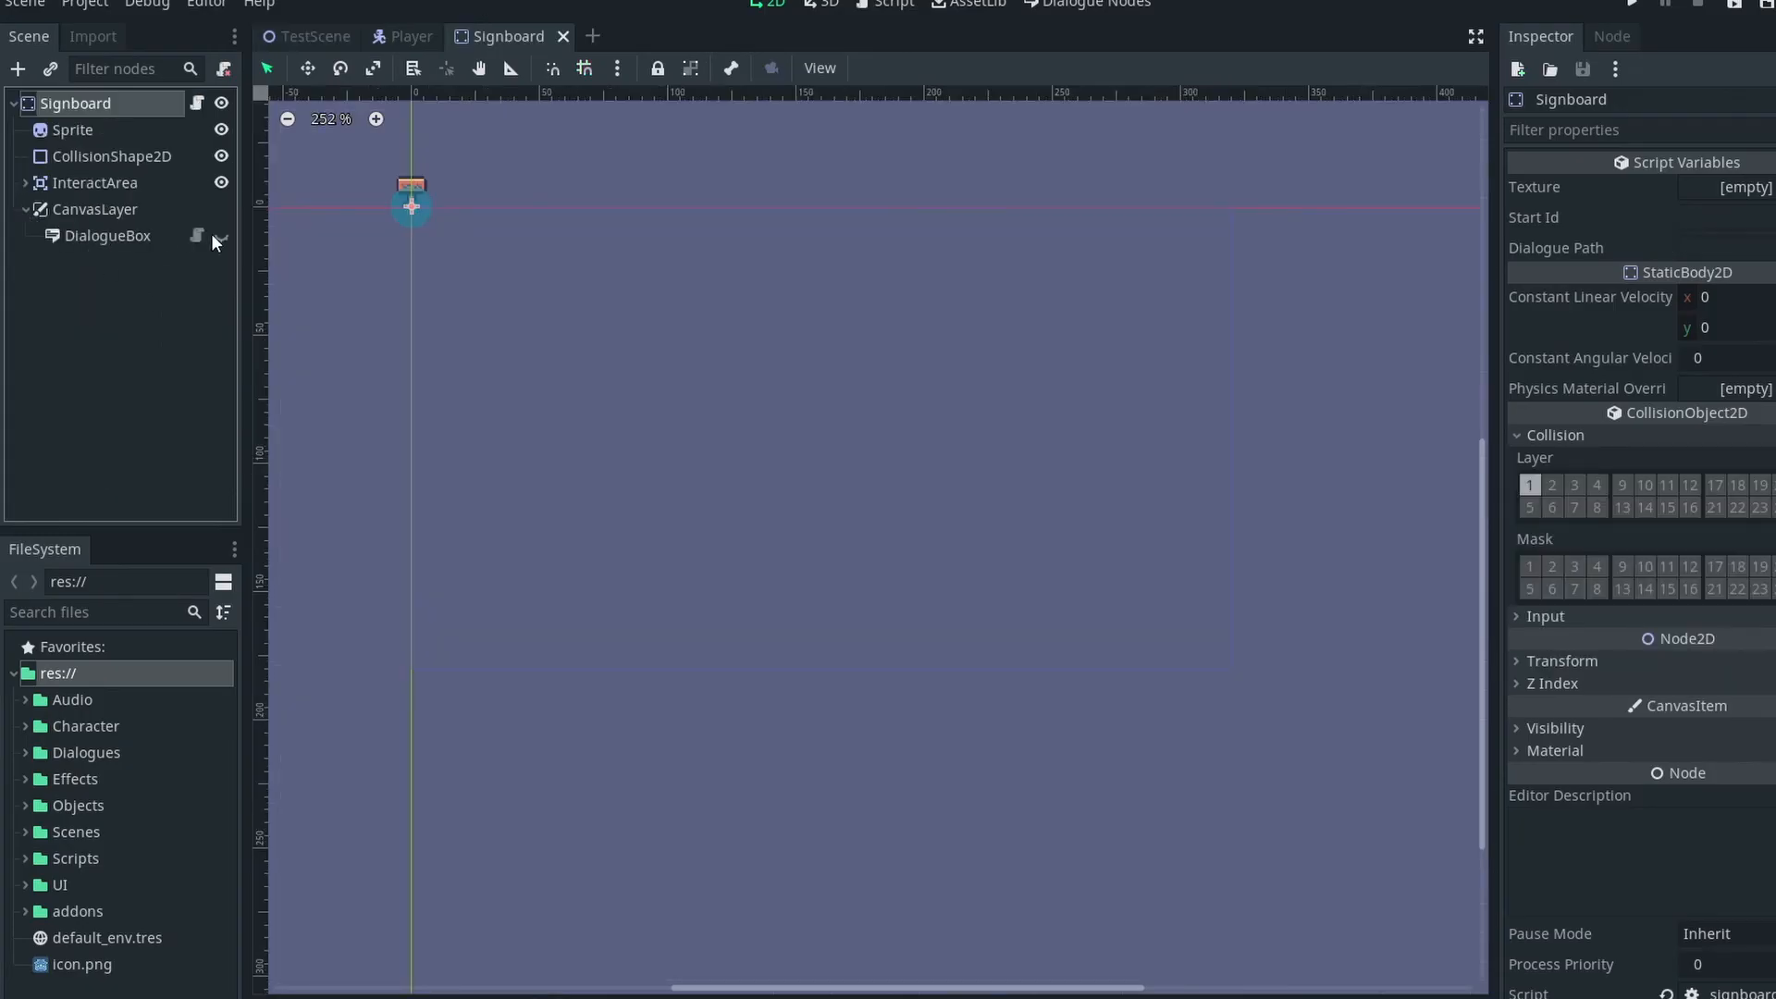
Step: Show the signboard's DialogueBox, switch to the Player scene and run the game with F5
left_click(220, 236)
scroll(598, 315, "up", 2)
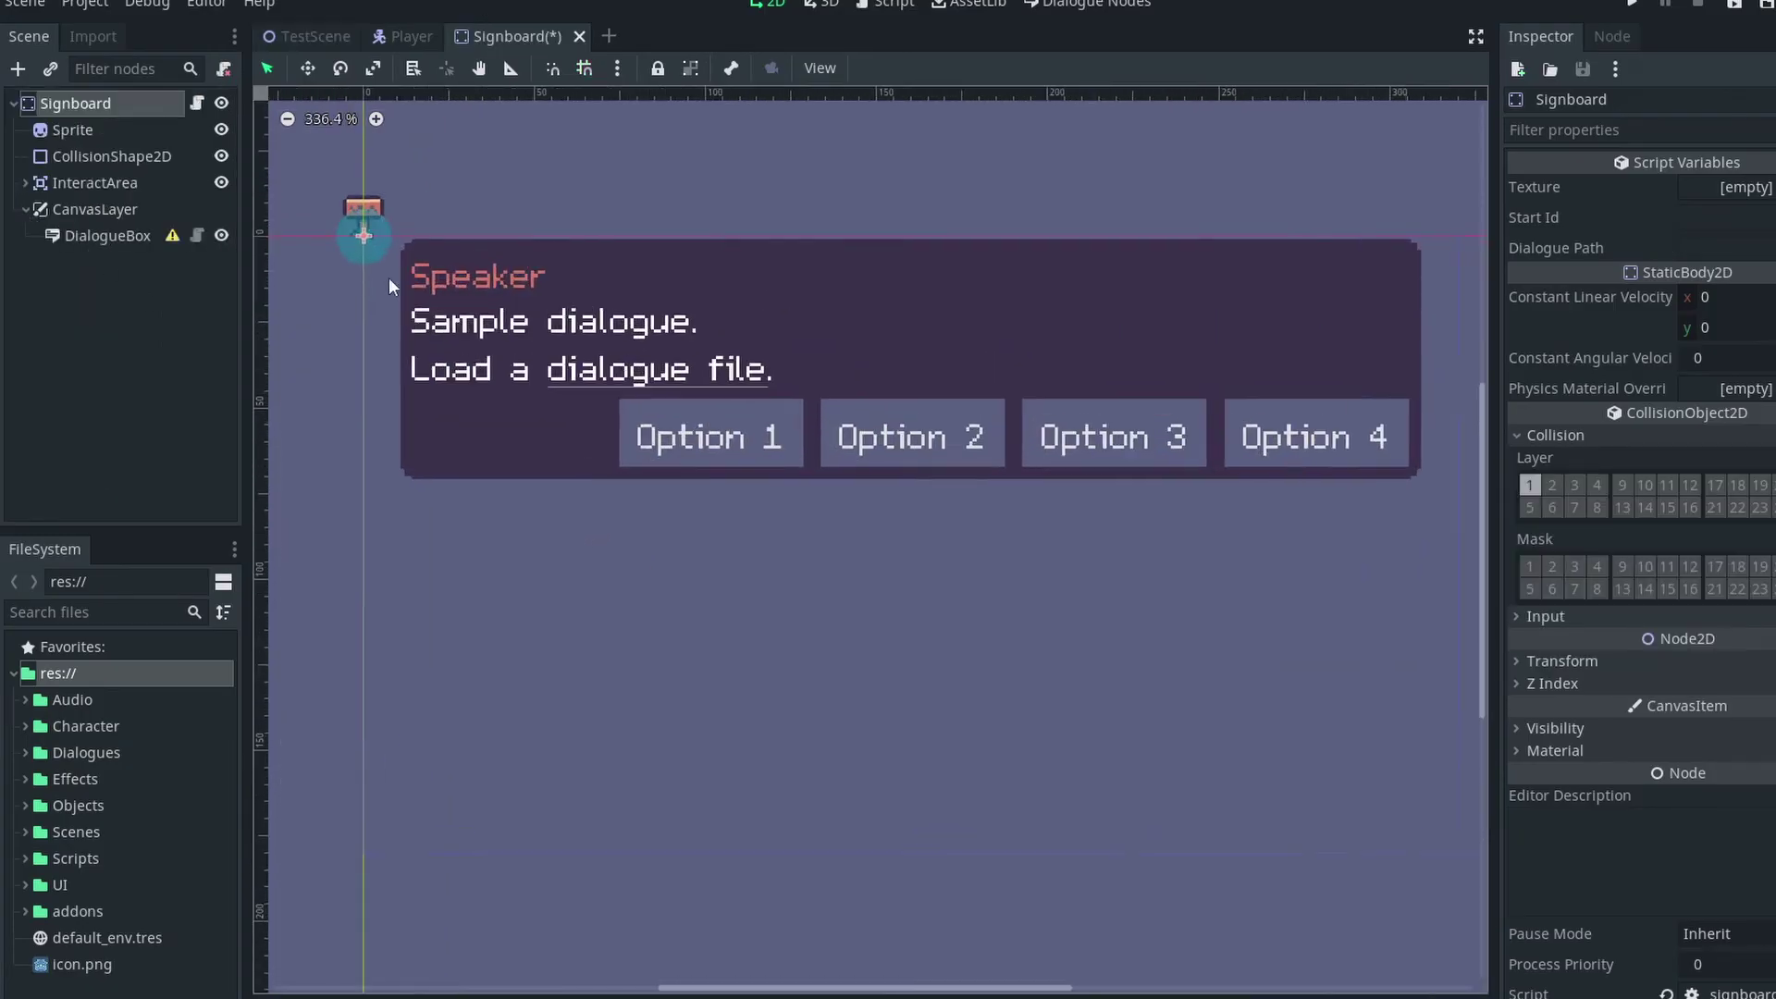
left_click(419, 39)
key("F5")
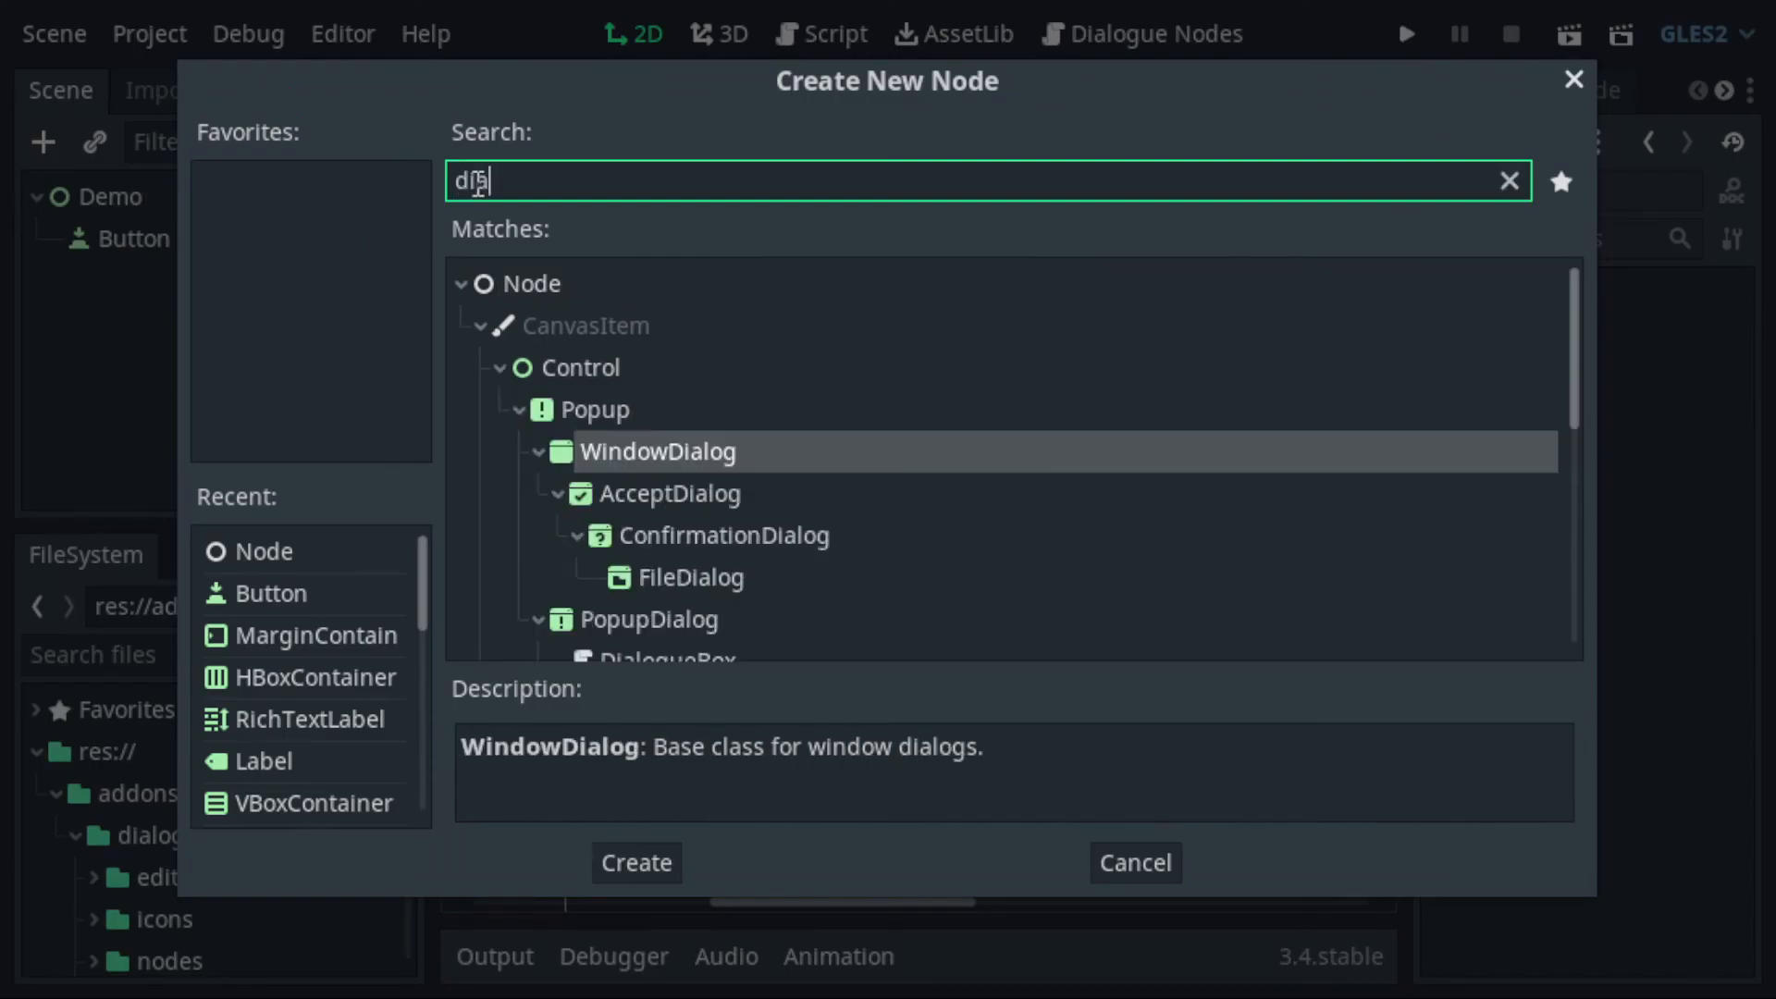
type("alogue")
Step: Add a DialogueBox, assign a JSON file from examples, and begin its start ID
key("Return")
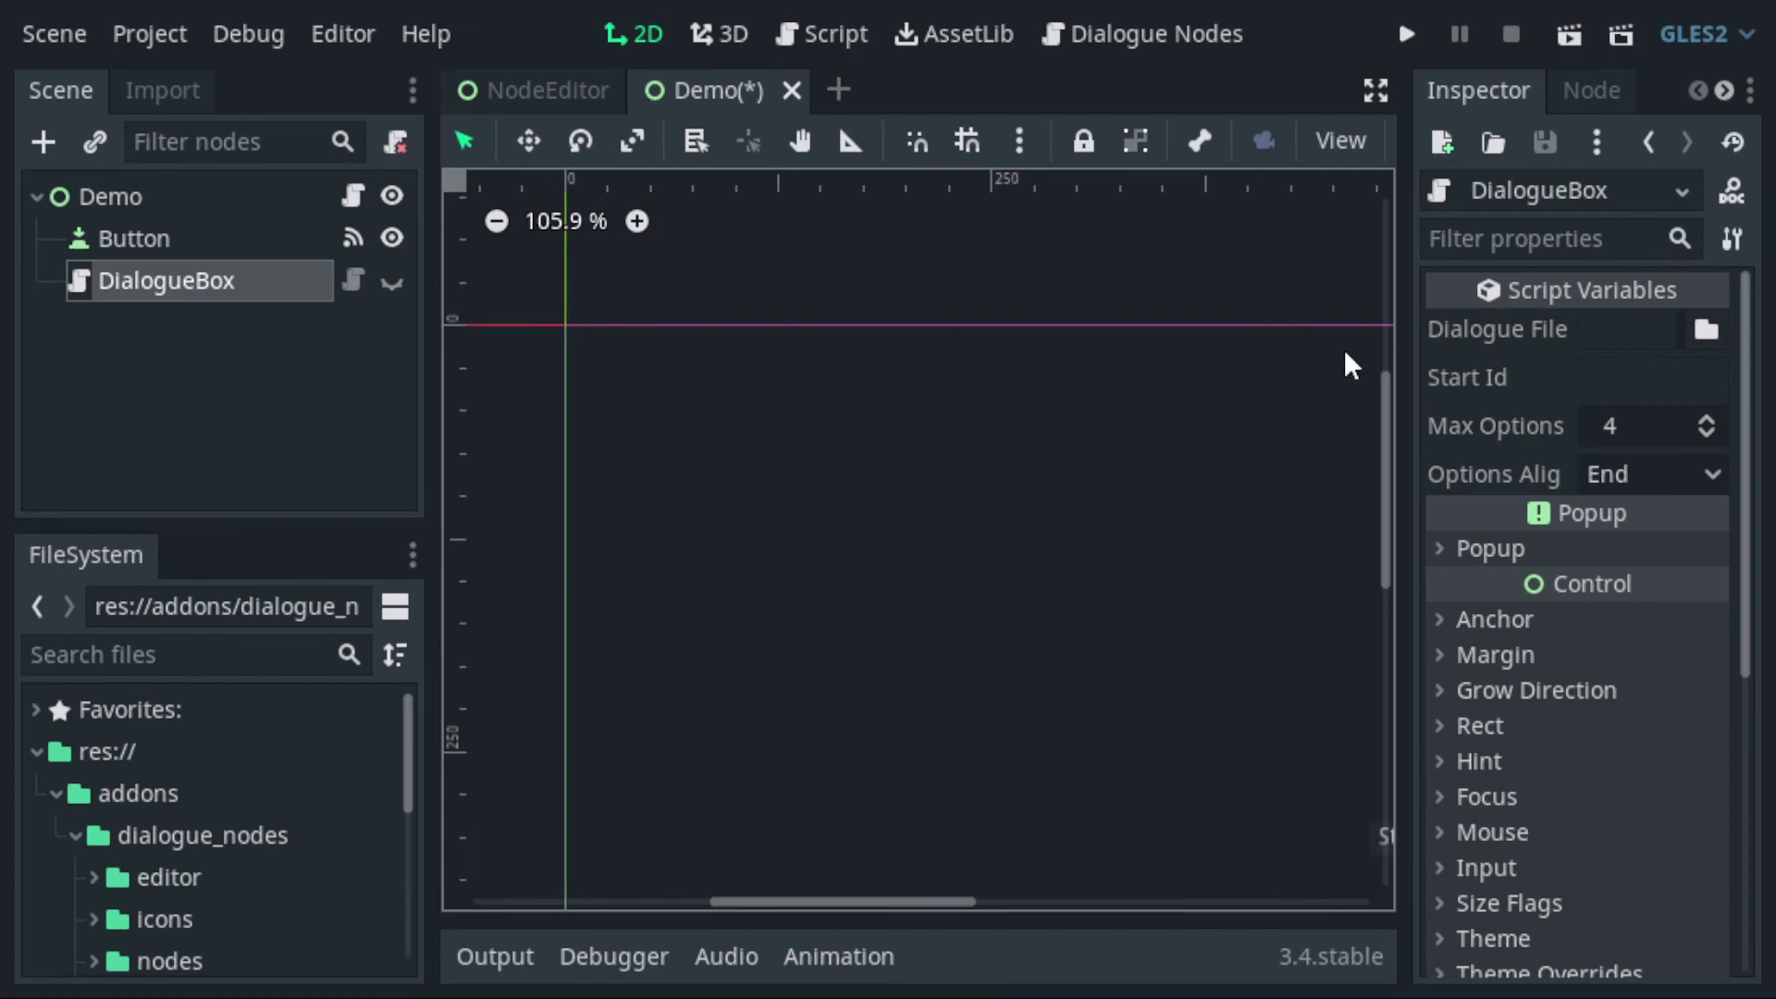
left_click(1707, 329)
double_click(911, 318)
double_click(1082, 340)
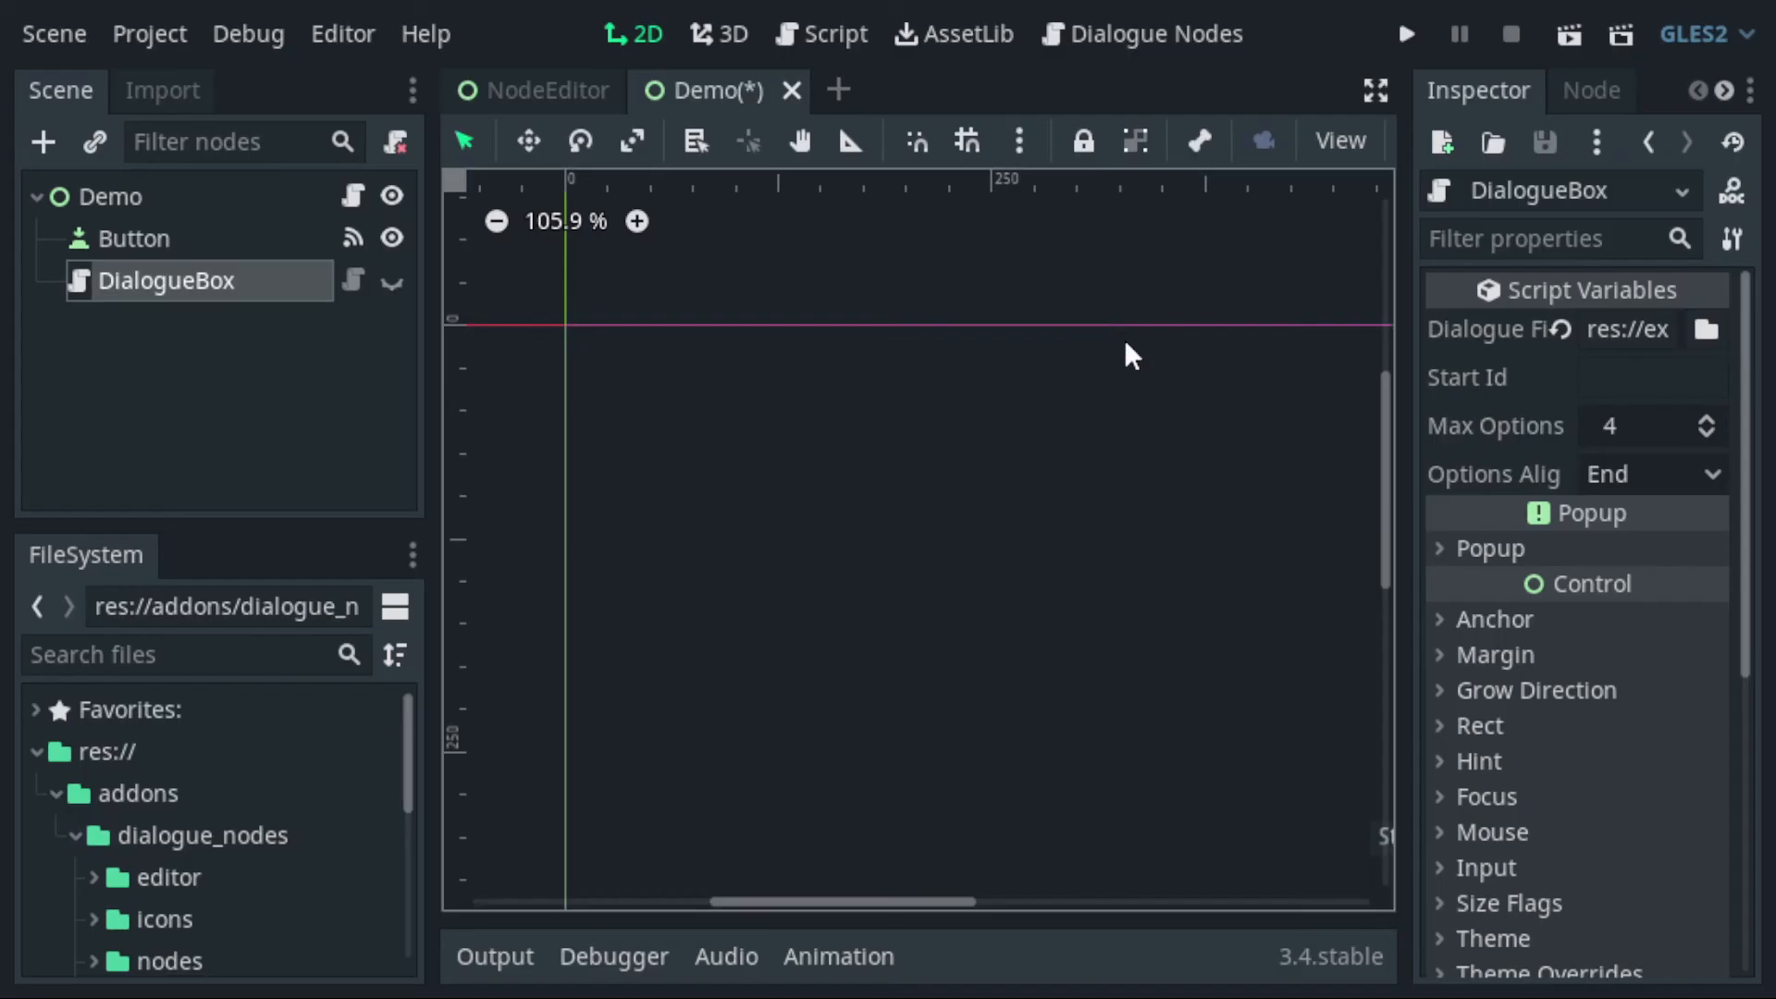
left_click(1598, 377)
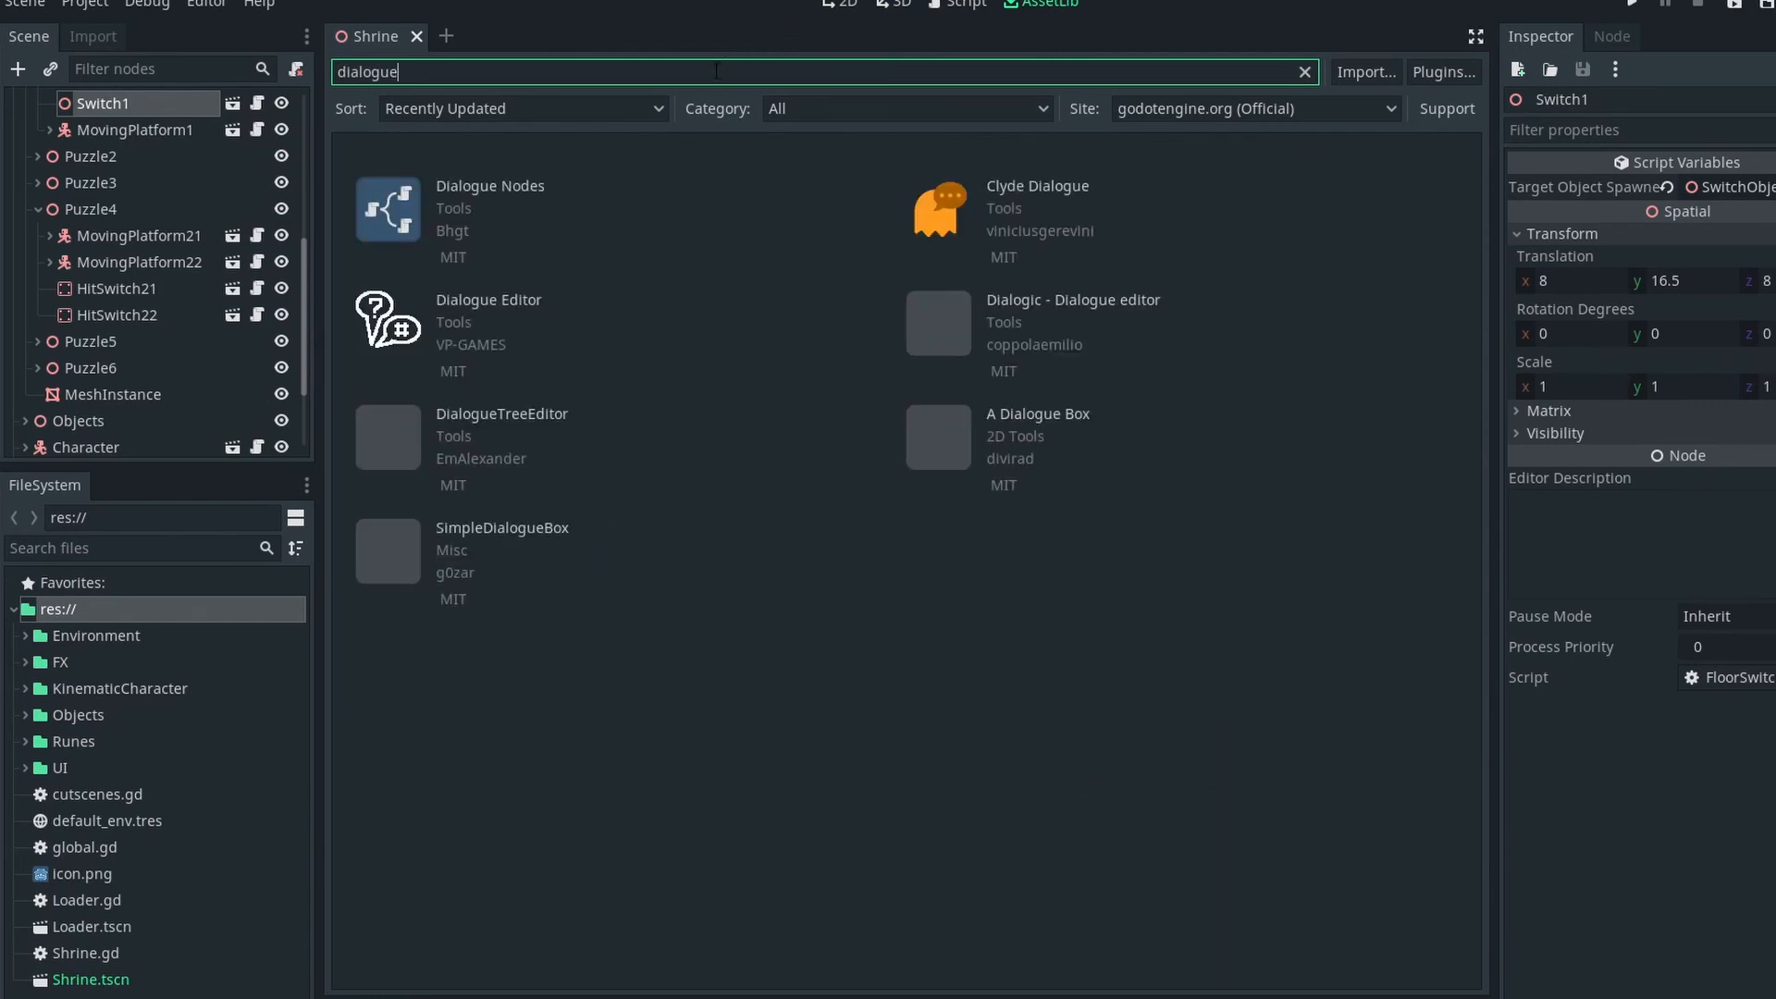
Step: Start downloading the Dialogue Nodes addon from its AssetLib details dialog
left_click(539, 192)
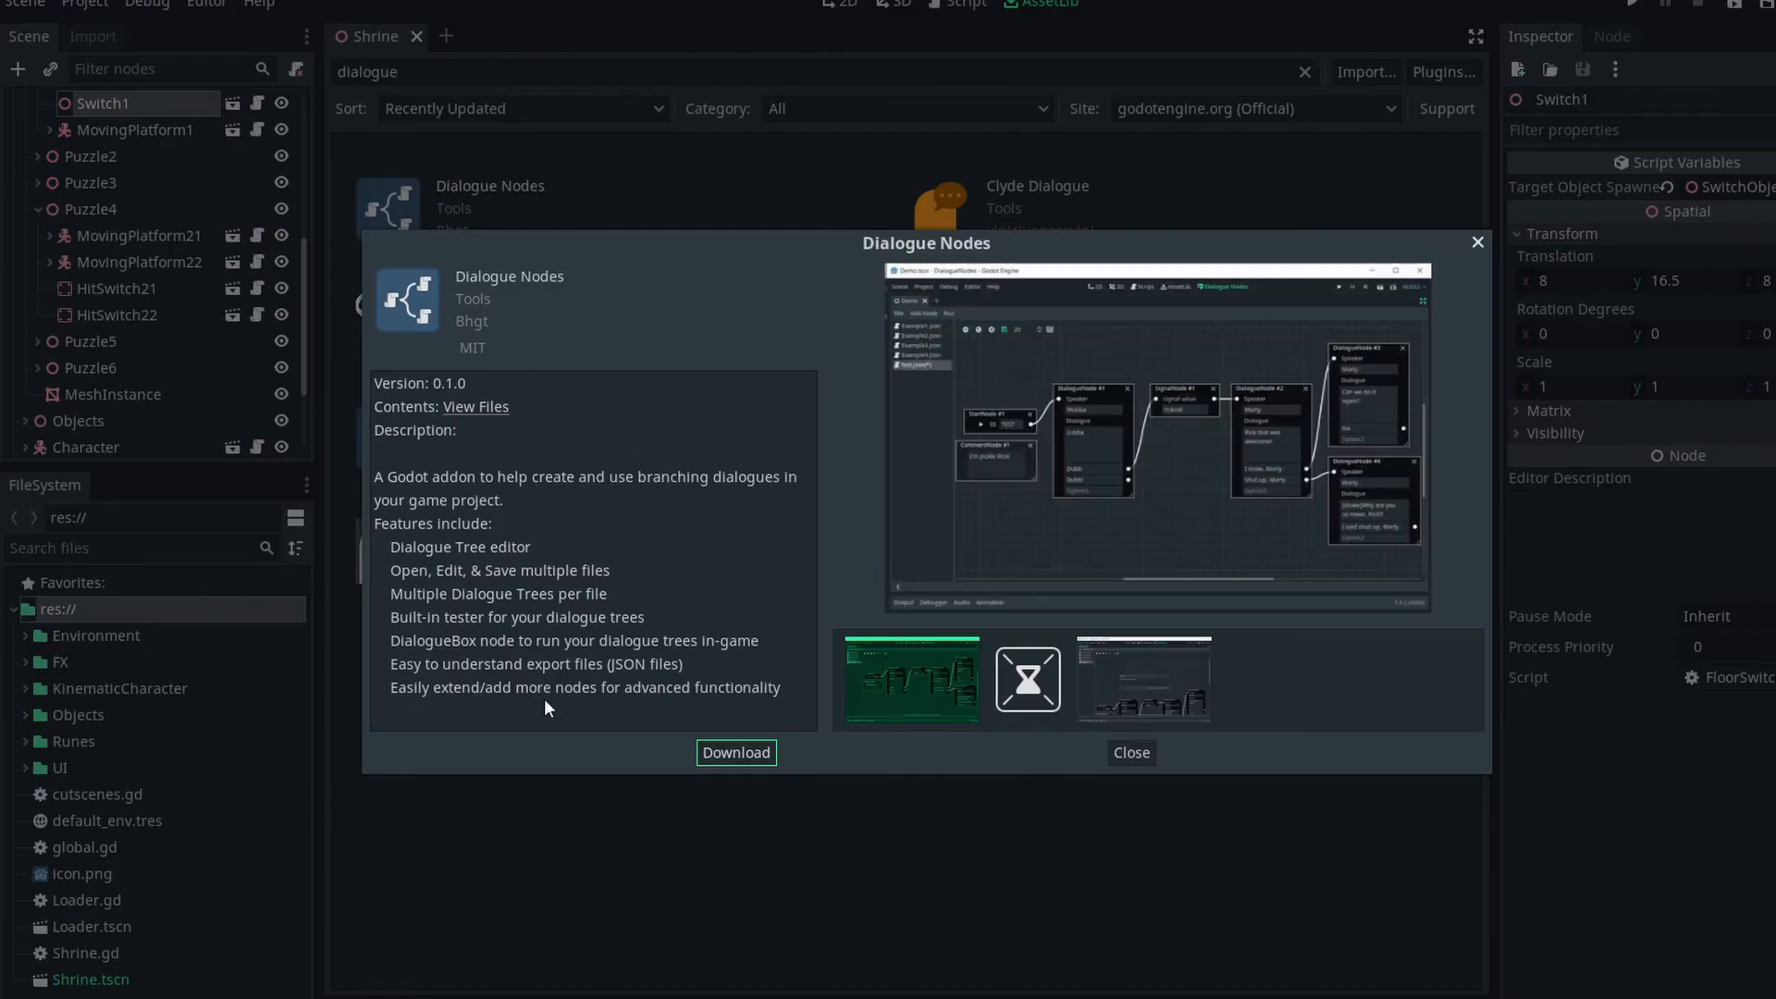
left_click(735, 752)
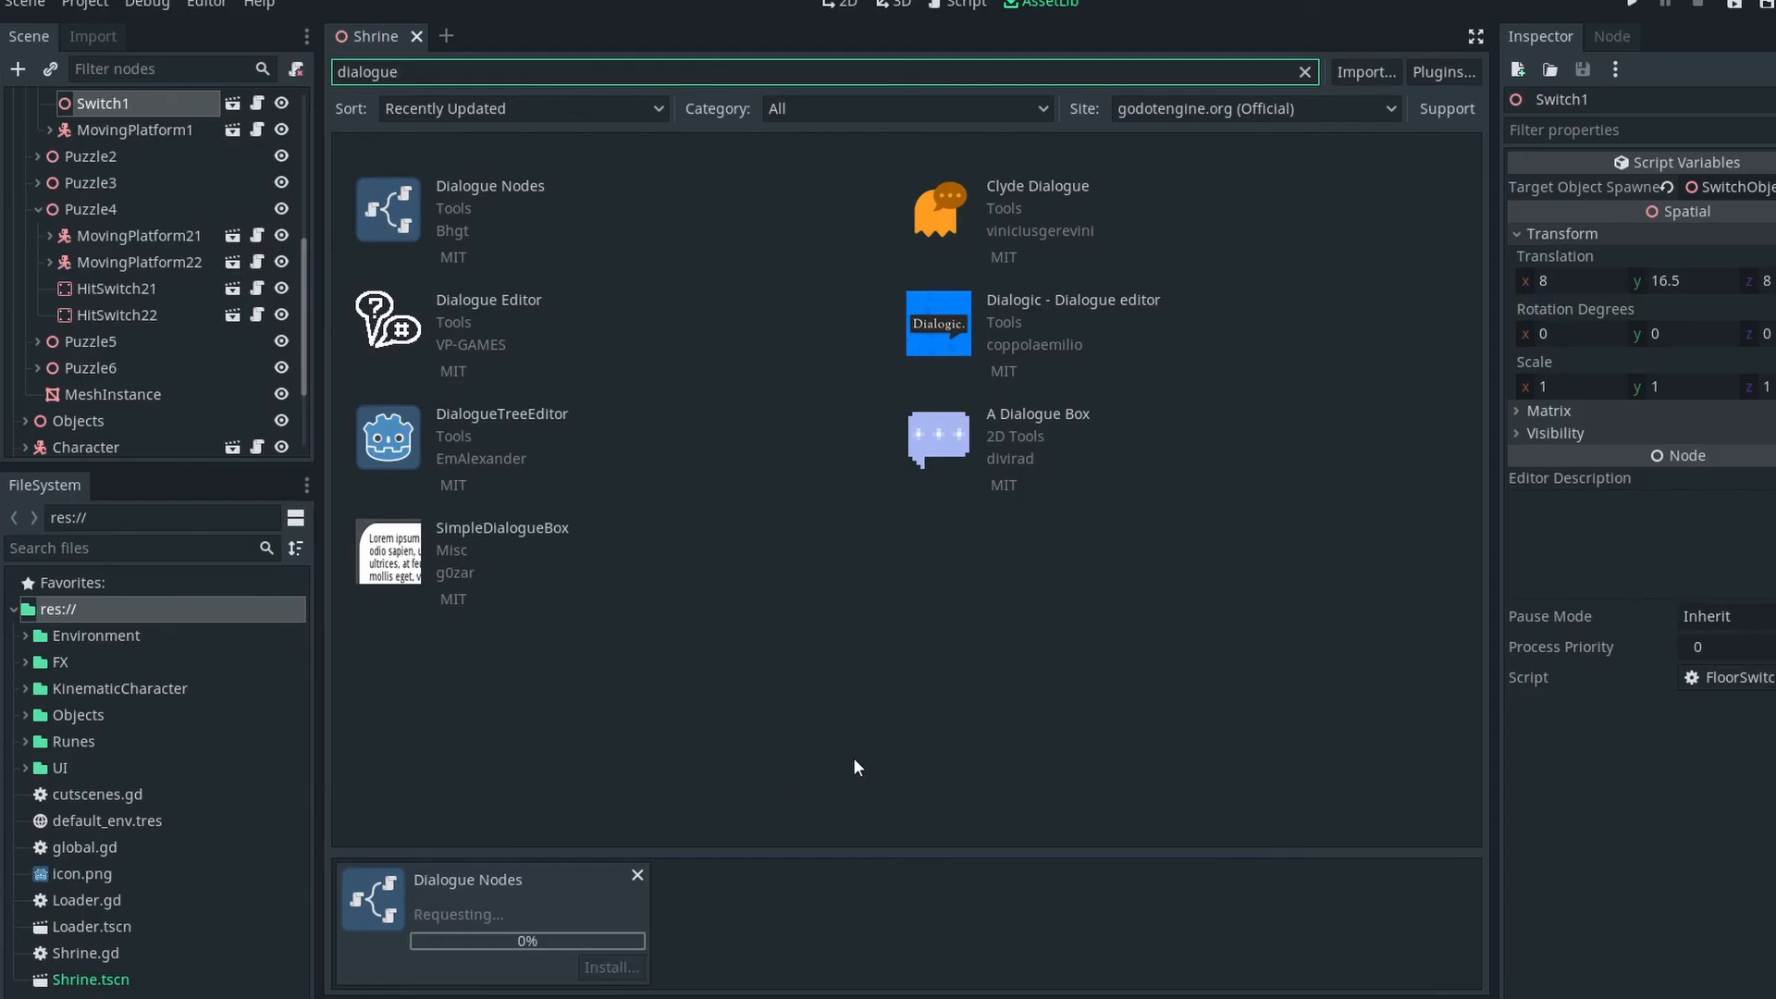